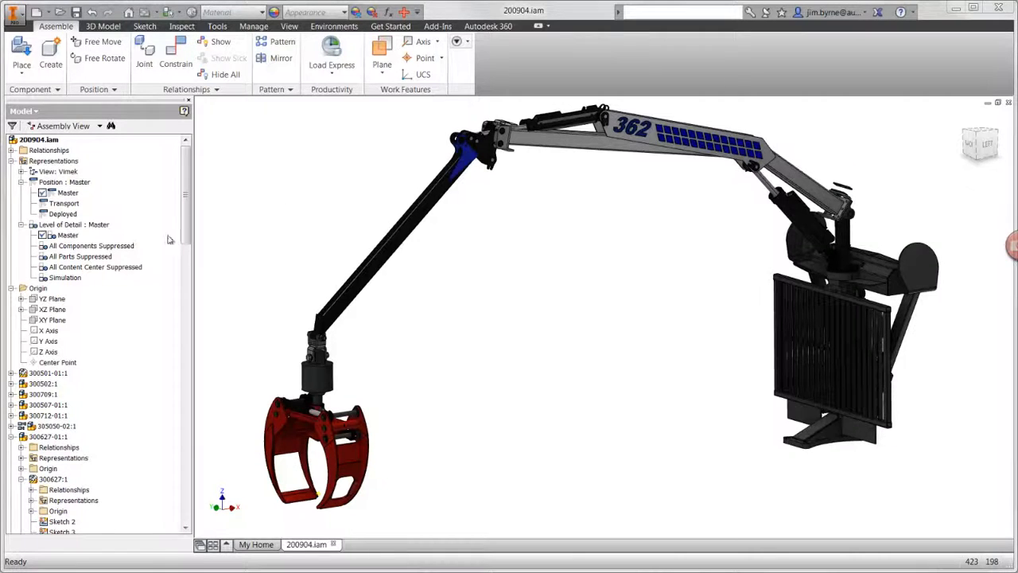
- Activate the Simulation level of detail and import the assembly's materials into the Autodesk Nastran model tree
double_click(66, 278)
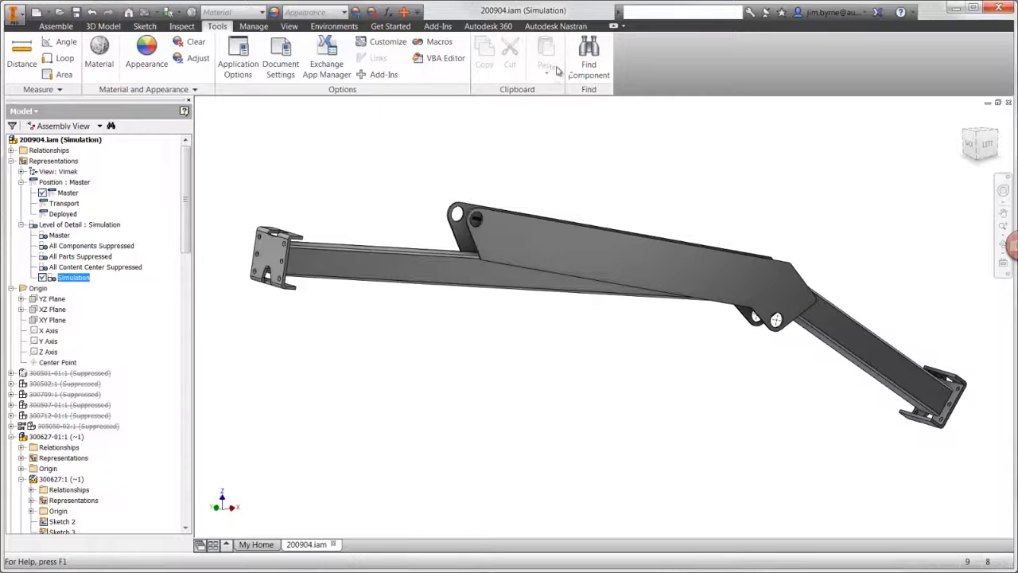
click(559, 27)
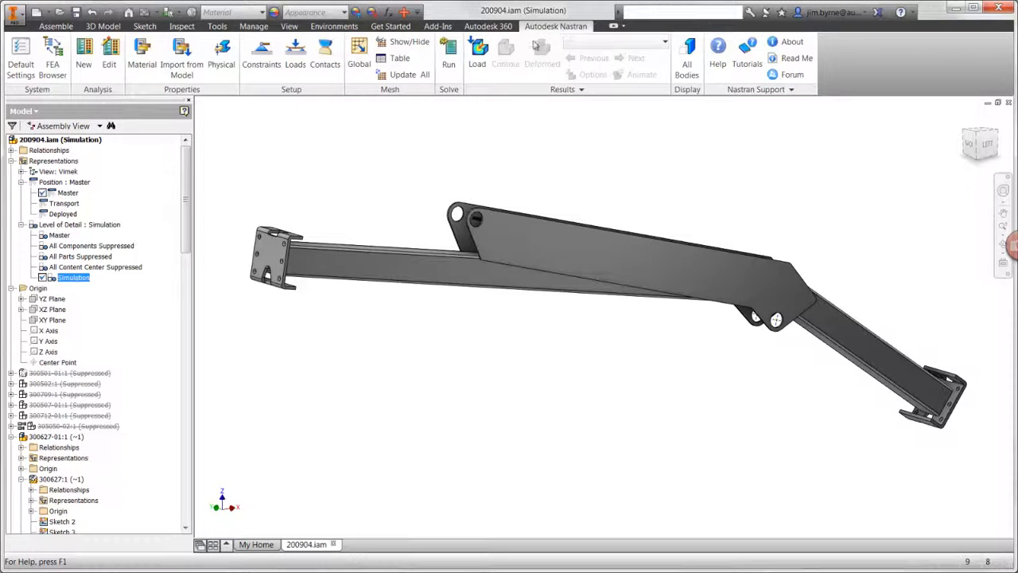
click(52, 69)
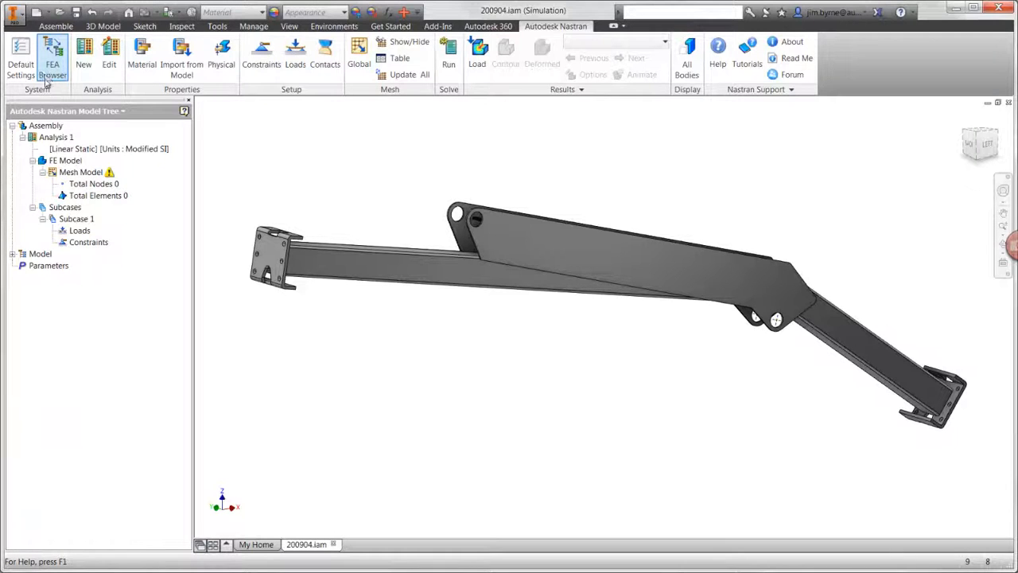
click(13, 254)
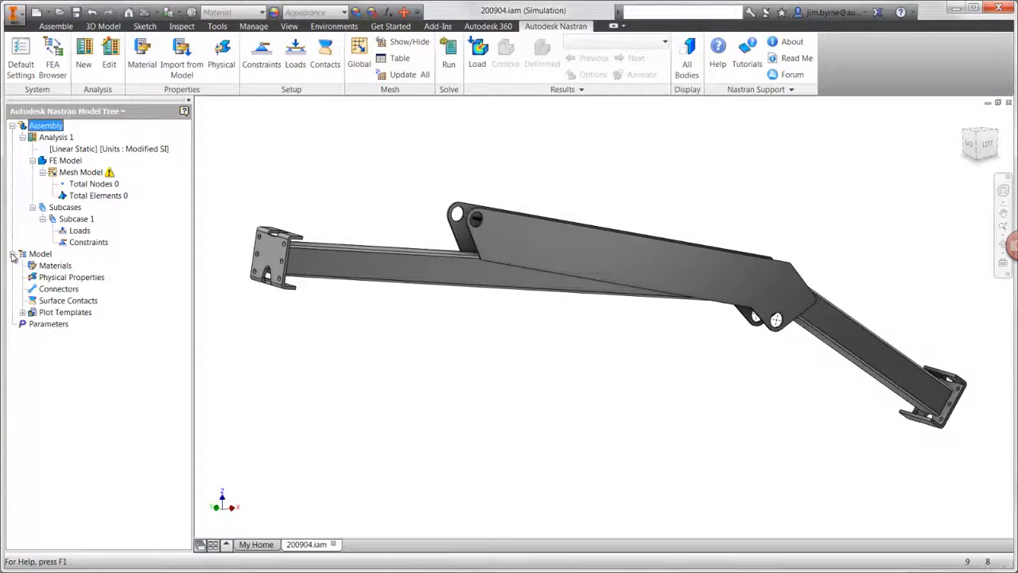
click(185, 60)
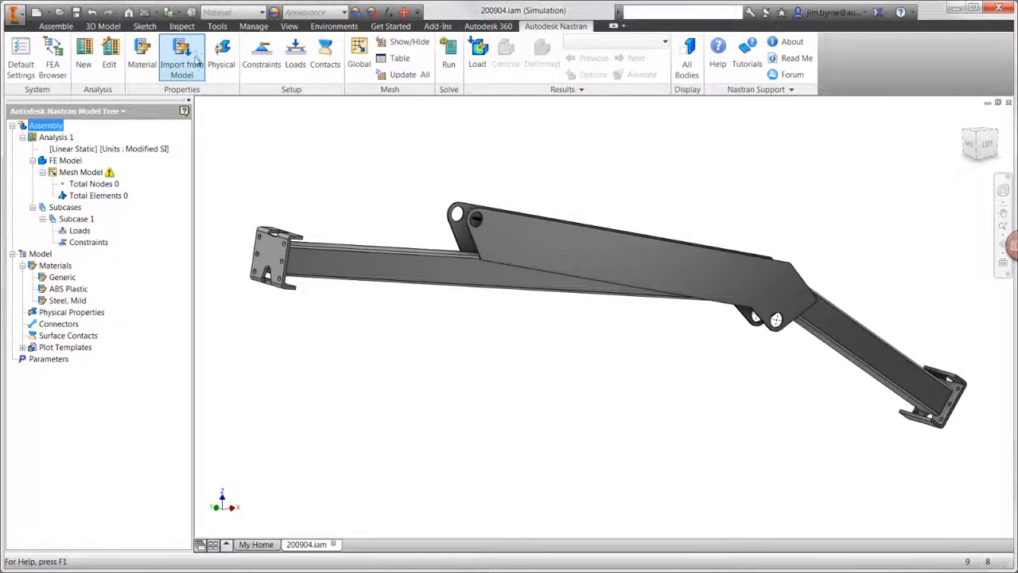
- Begin a solid-element physical property using Steel, Mild, with associated geometry enabled
click(223, 62)
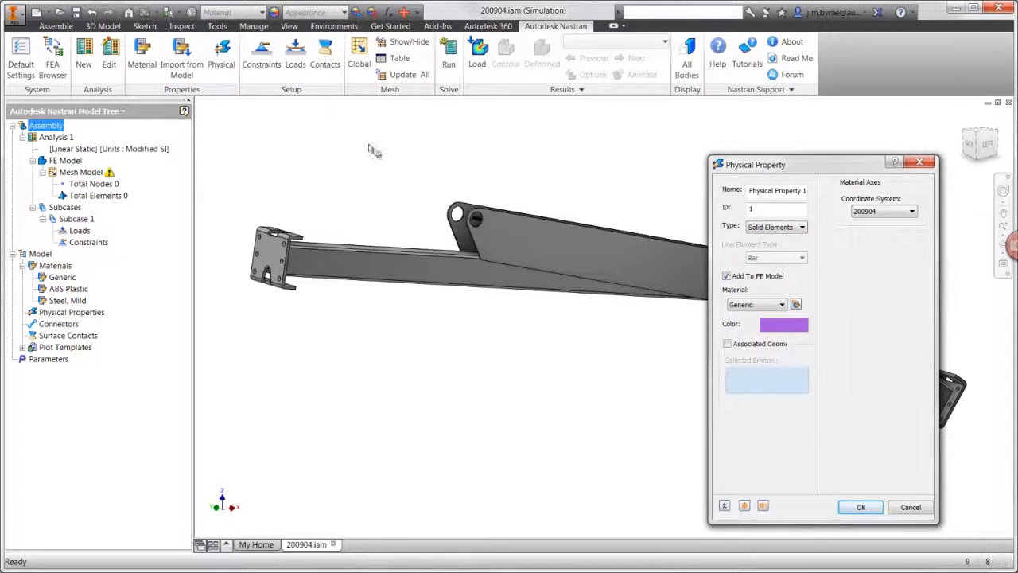
click(738, 305)
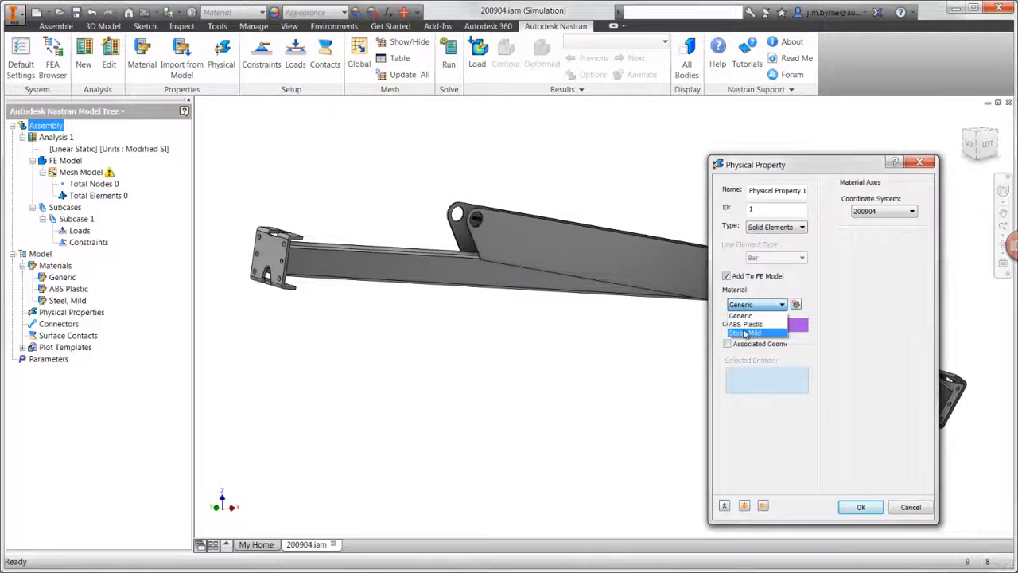
click(740, 332)
click(728, 343)
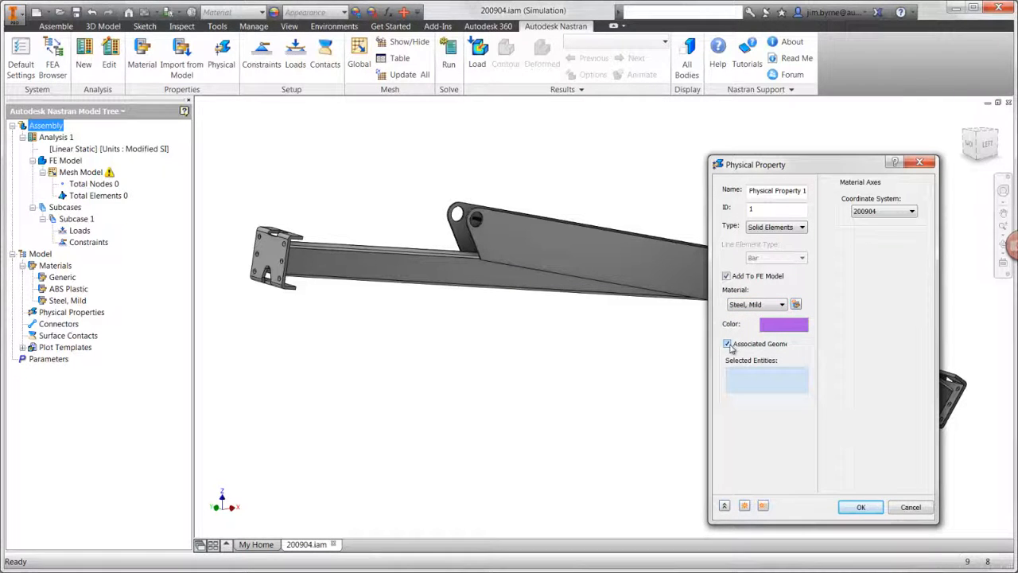
- Associate the end brackets, both arm beams and the central boom body with the physical property and create it
key(F6)
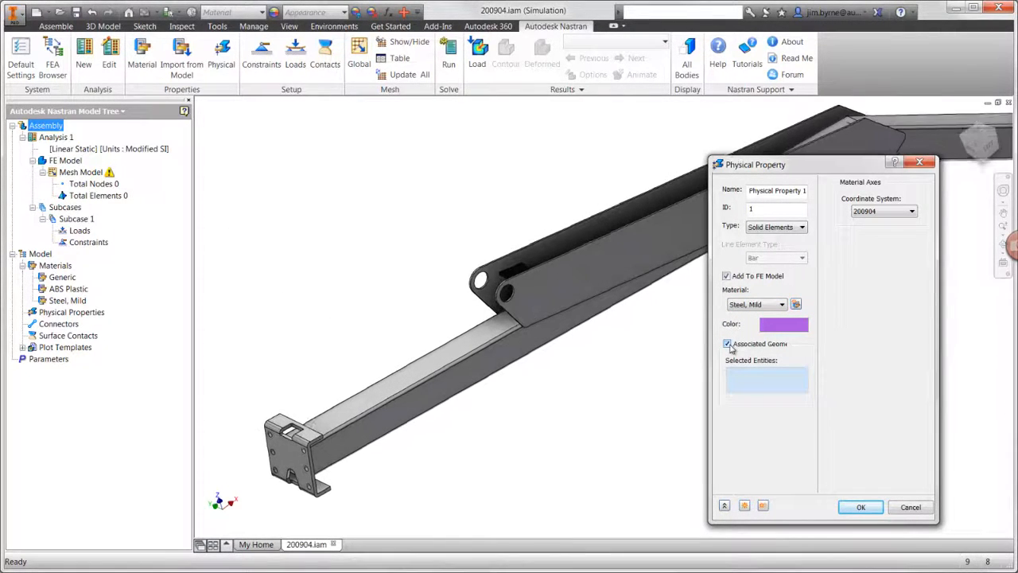
click(296, 450)
click(356, 424)
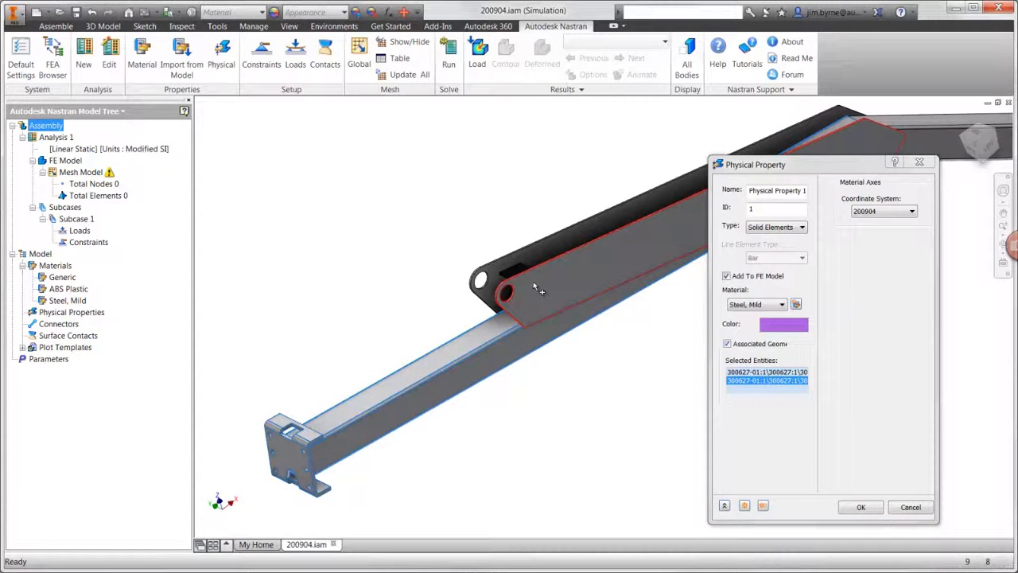
click(525, 277)
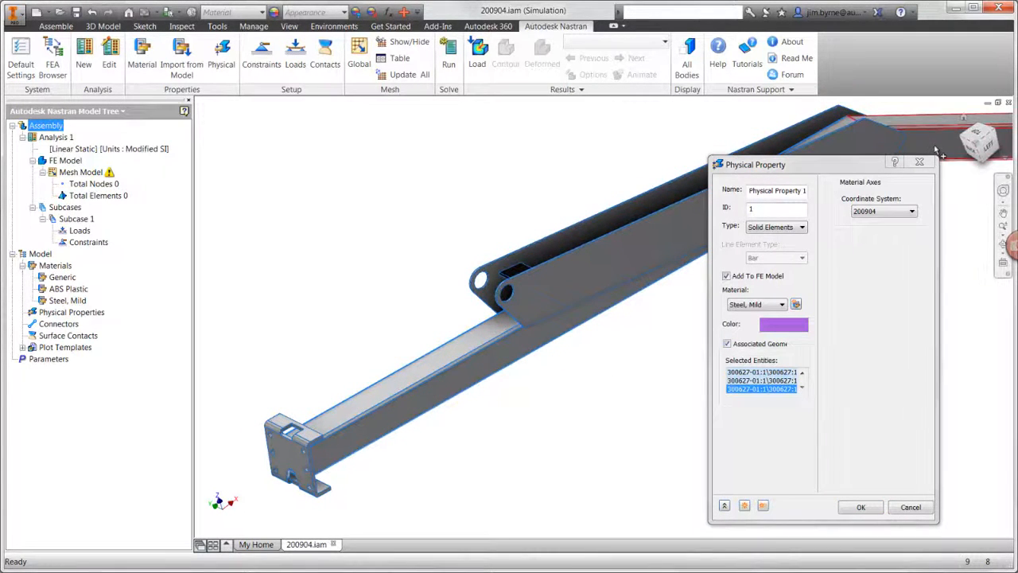
drag(977, 141, 557, 246)
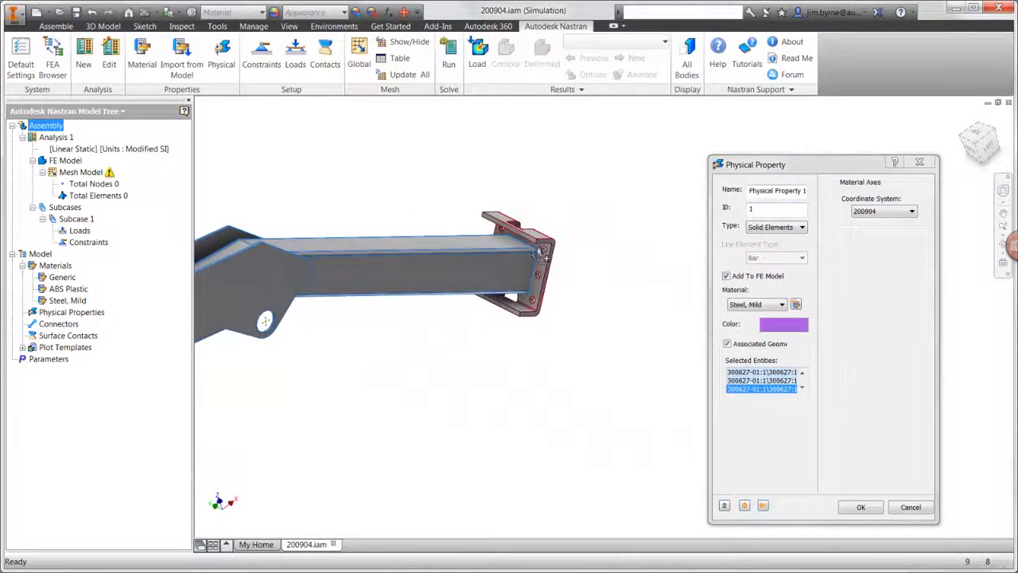
click(860, 507)
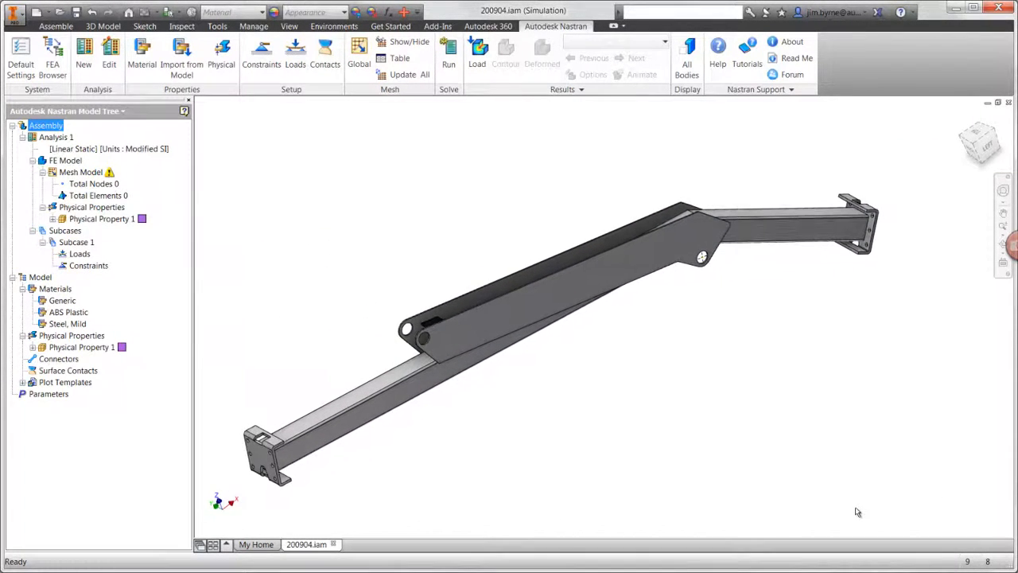
- Add an automatic surface contact of type Welded to the FE model
click(325, 55)
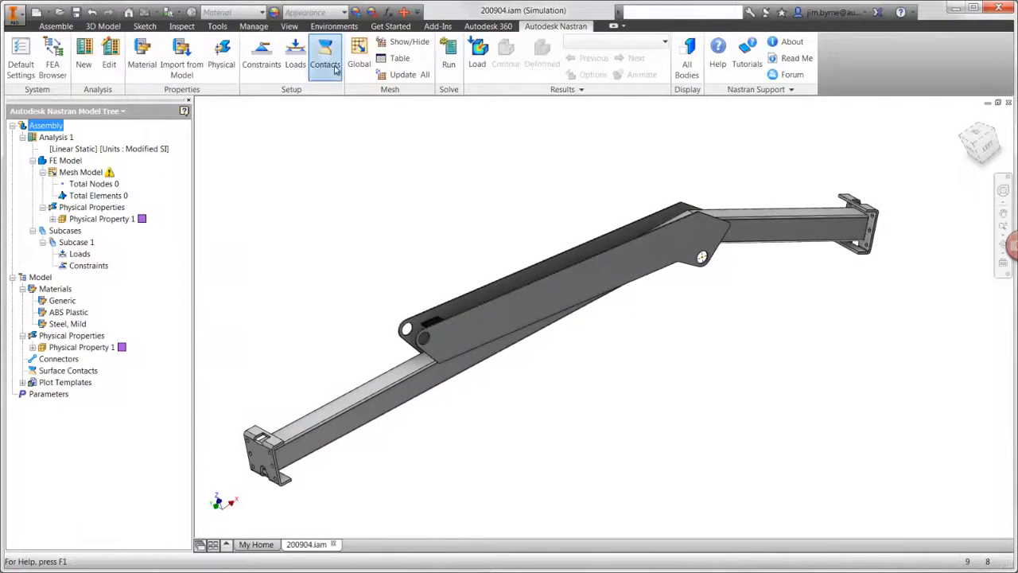
click(914, 201)
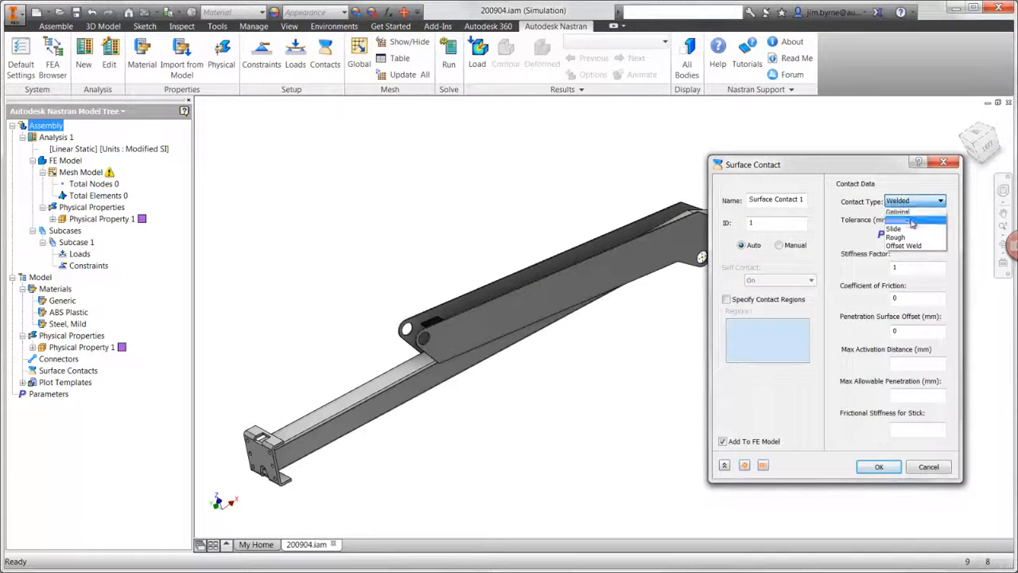
click(915, 223)
click(880, 467)
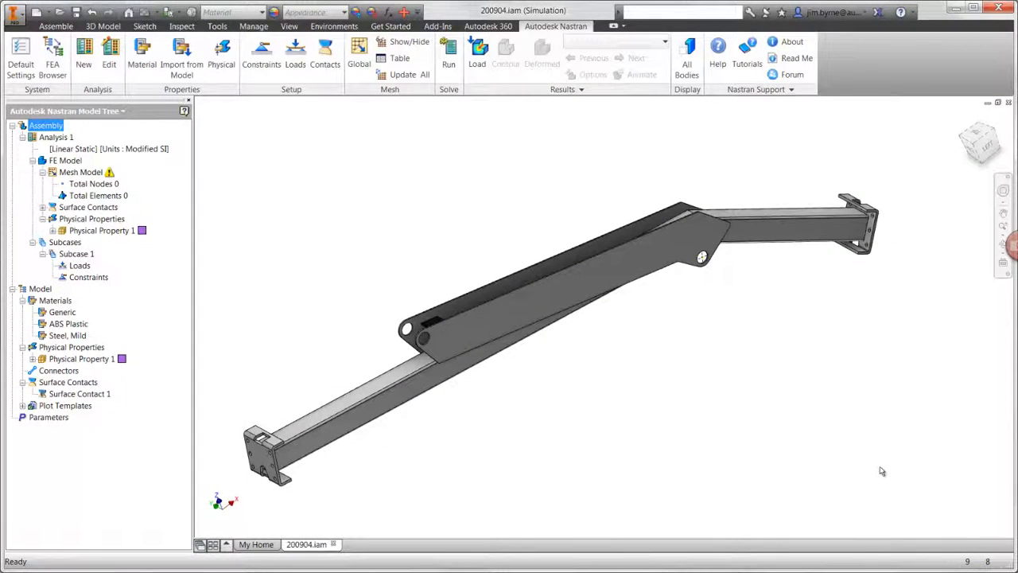
- Generate the global mesh with an element size of 10 mm and parabolic elements
click(359, 54)
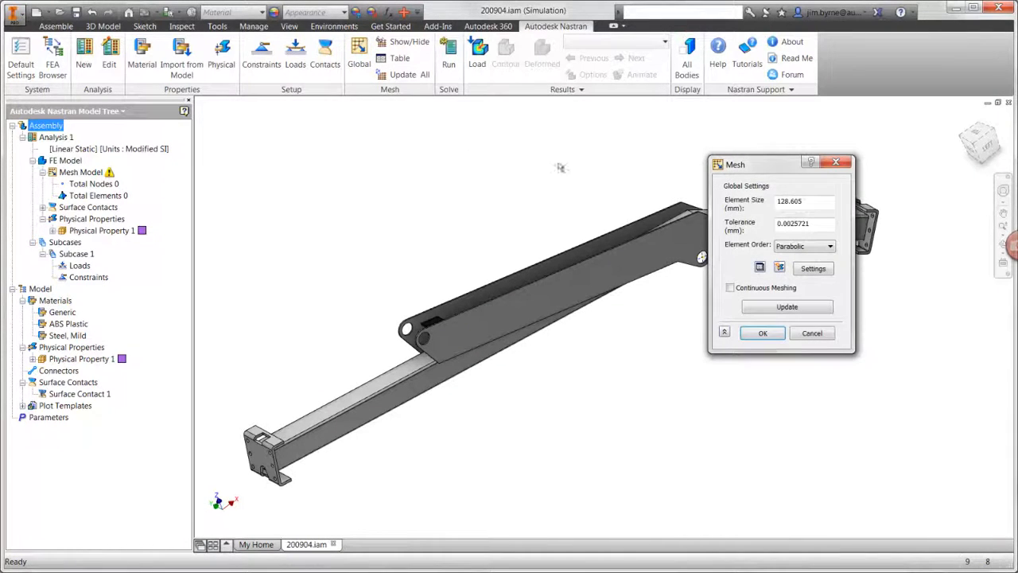
drag(816, 205, 760, 210)
text(10)
click(755, 334)
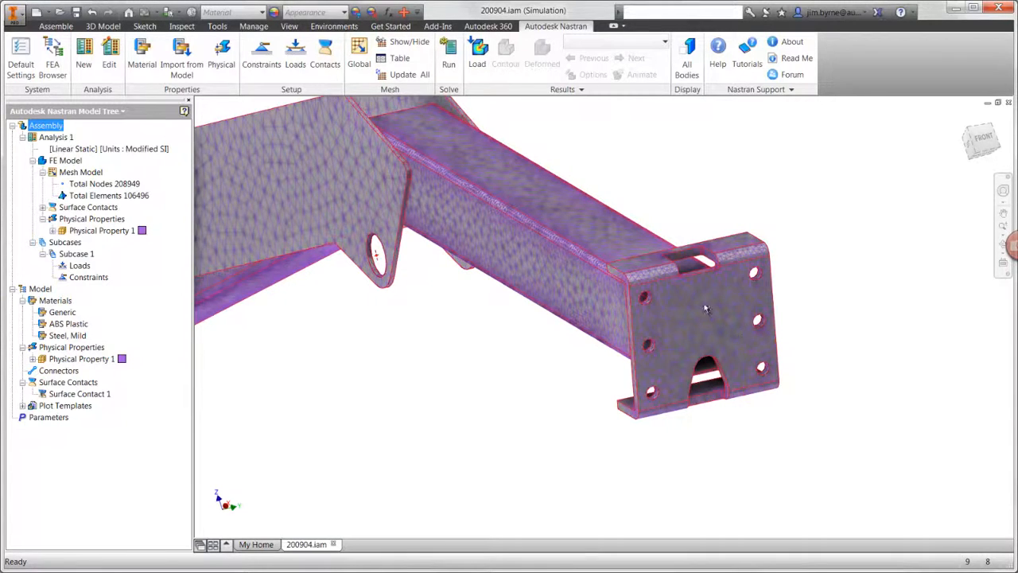
- Fix the outer face of the boom's end plate with a structural constraint in all degrees of freedom for Subcase 1
click(262, 56)
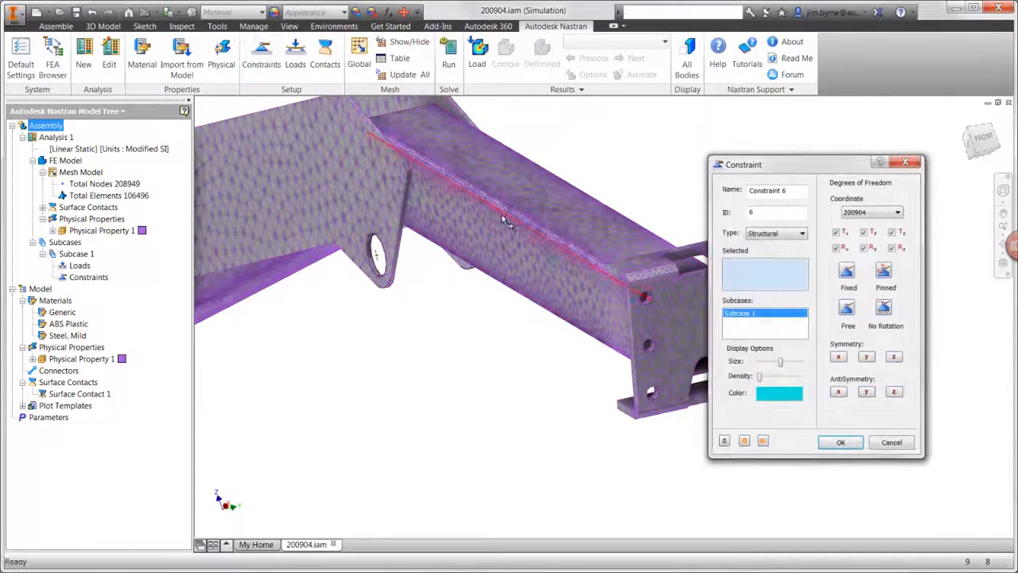
click(674, 341)
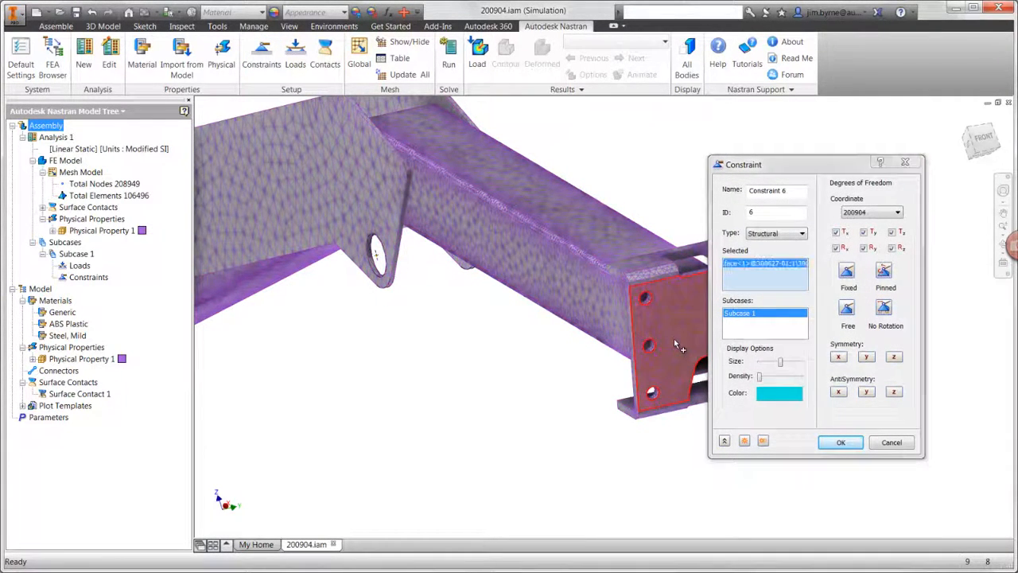
click(842, 445)
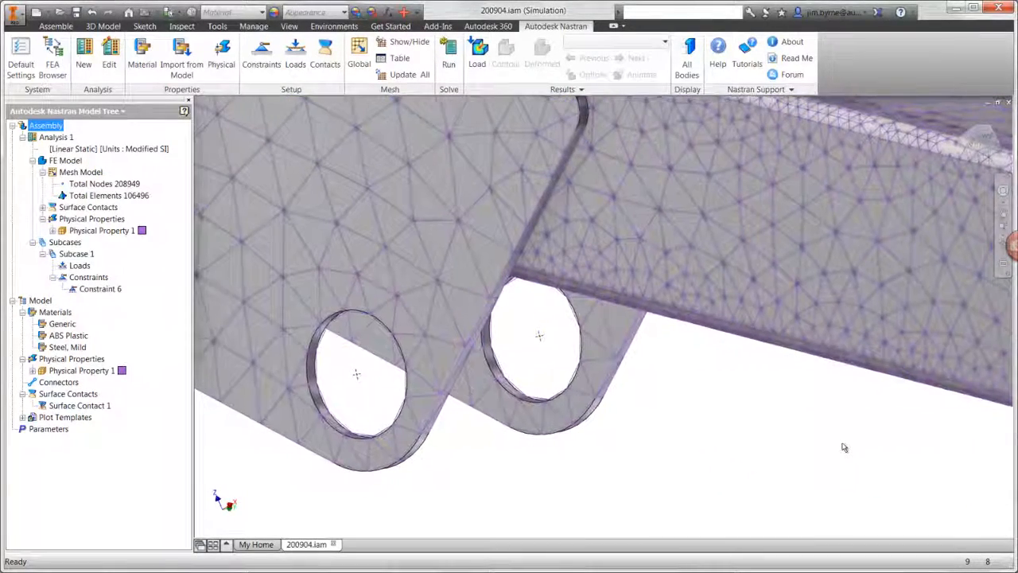
- Create a RigidBody connector from the near lug hole's centre point to its edge, with a reduced symbol size
right_click(72, 386)
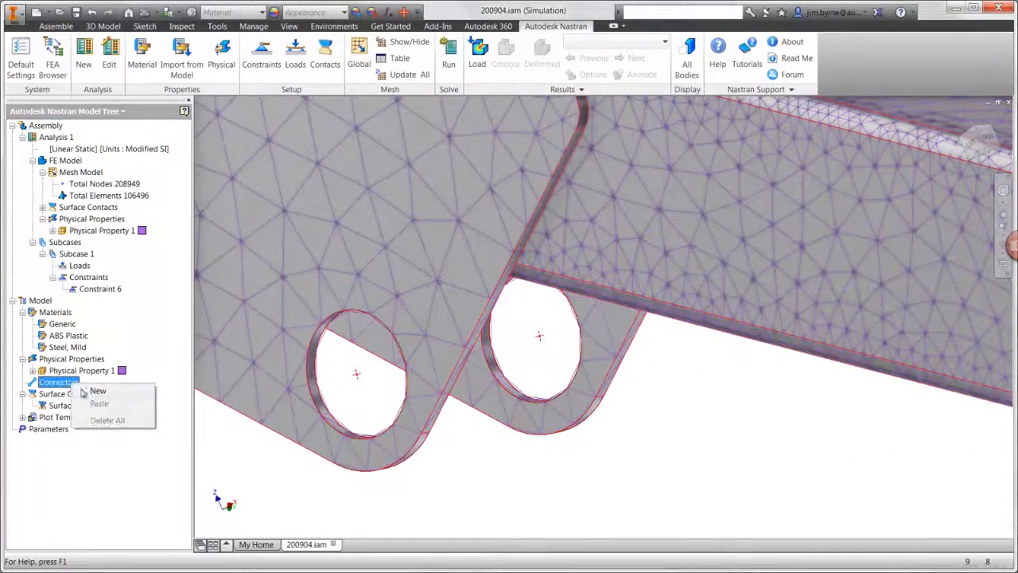
click(89, 391)
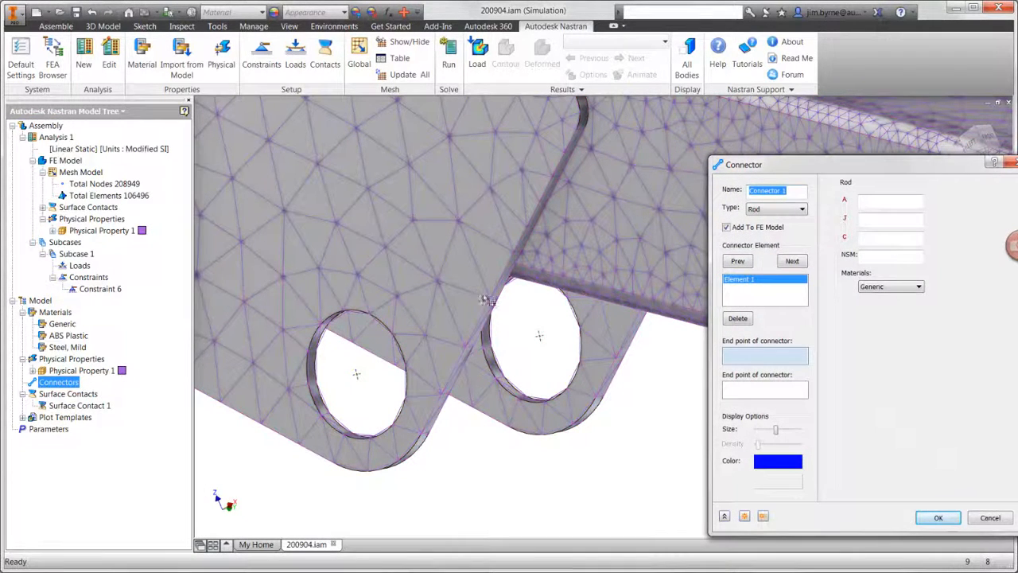
click(779, 209)
click(759, 241)
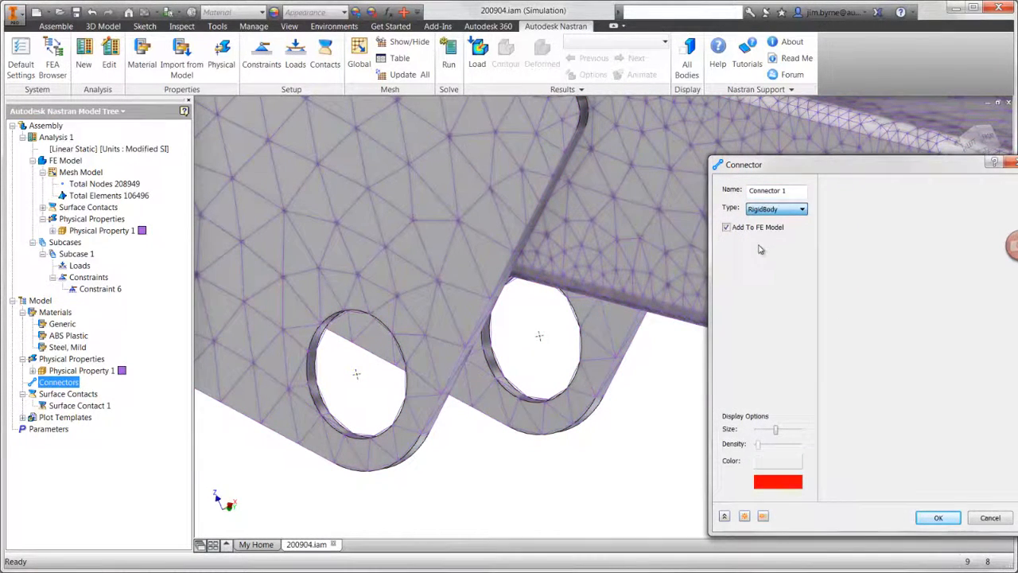
drag(777, 433, 761, 434)
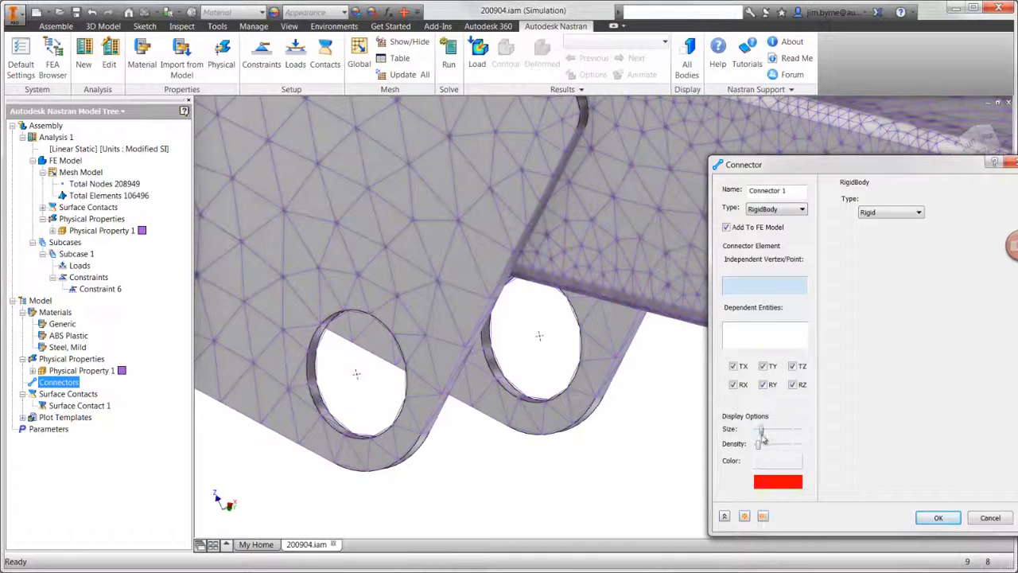
click(357, 374)
click(330, 424)
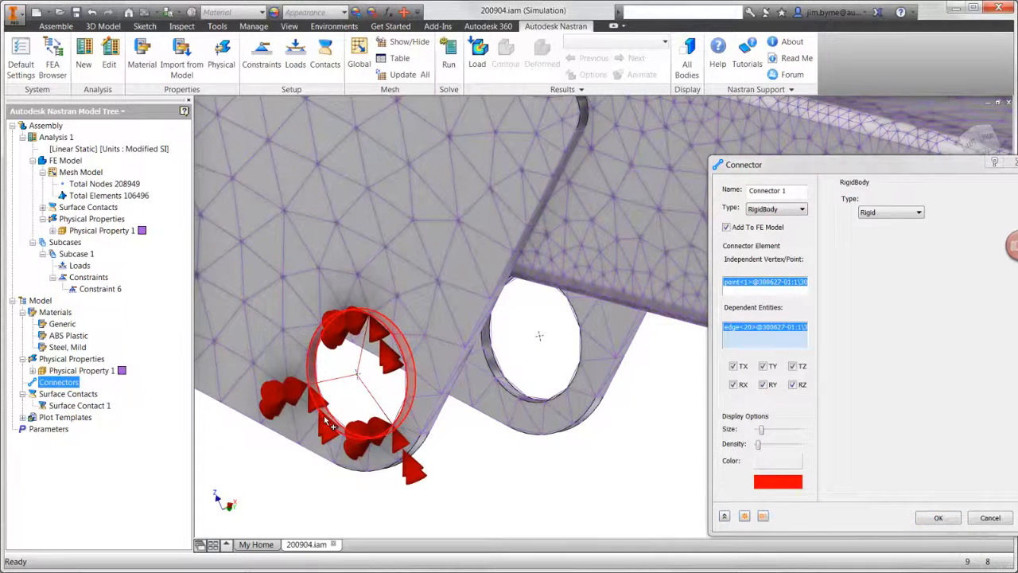
click(745, 517)
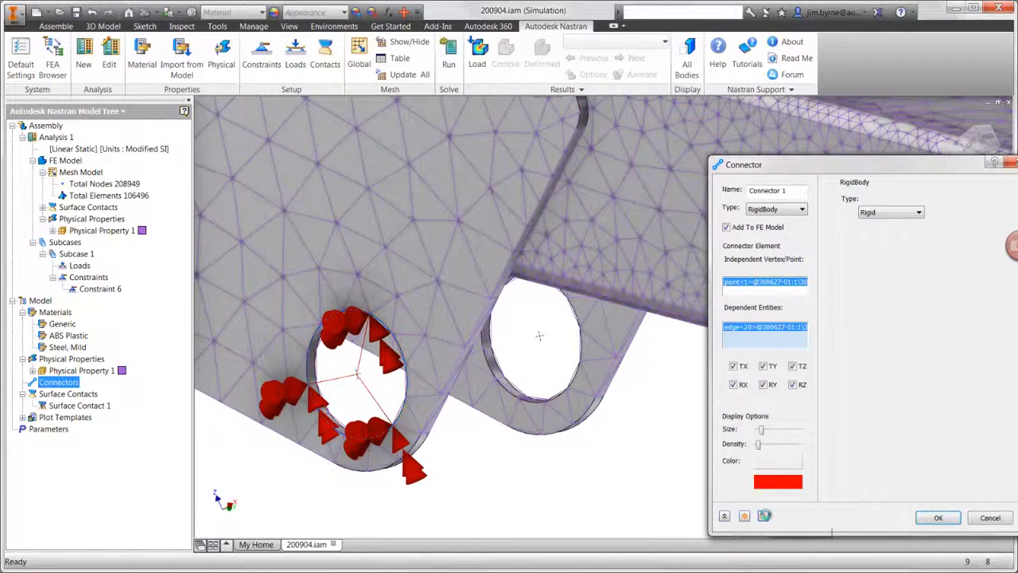
- Create a second RigidBody connector from the far lug hole's centre point to its edge, removing the near hole's edge from the dependent entities
click(539, 336)
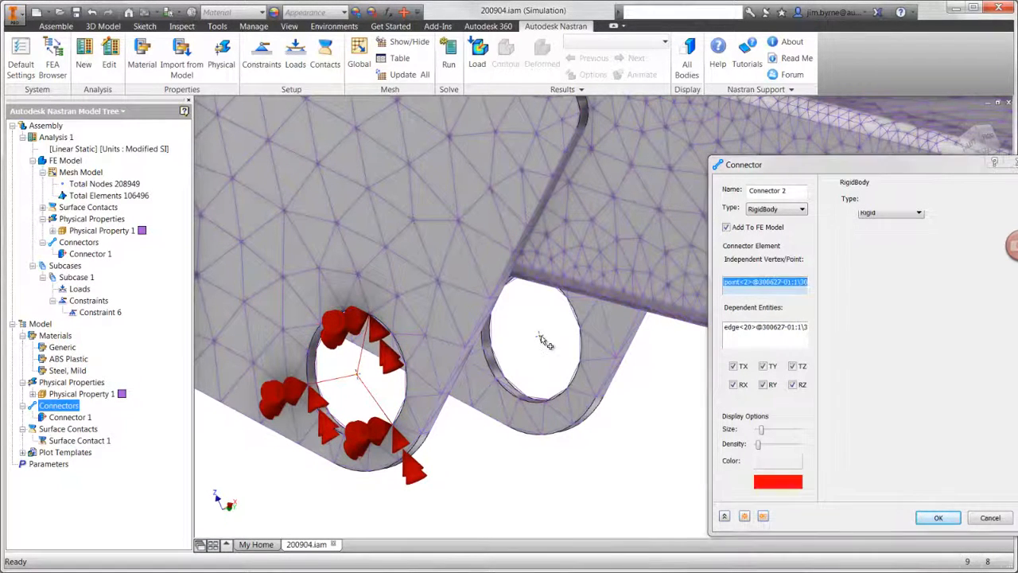
click(513, 388)
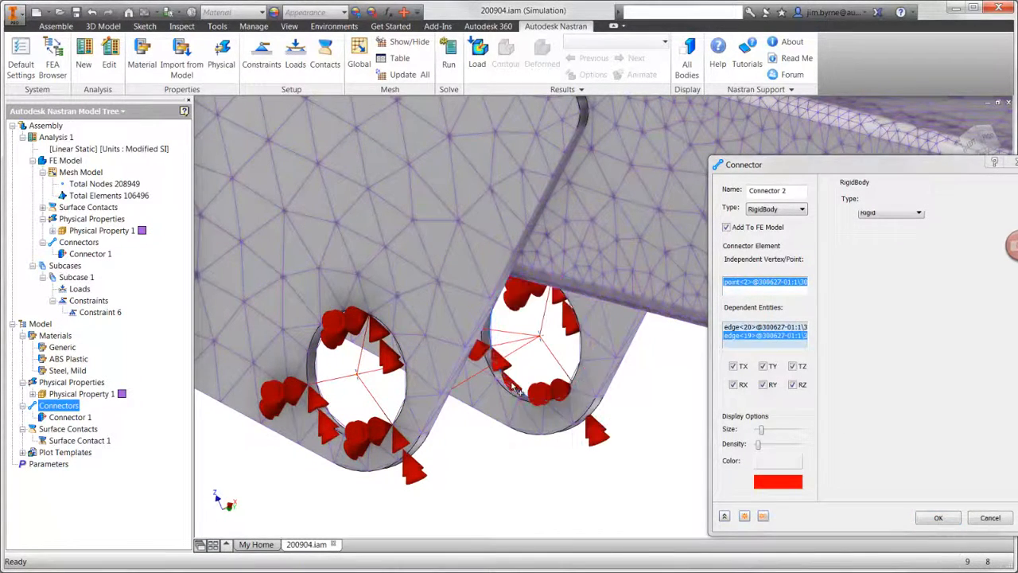
click(747, 327)
right_click(746, 326)
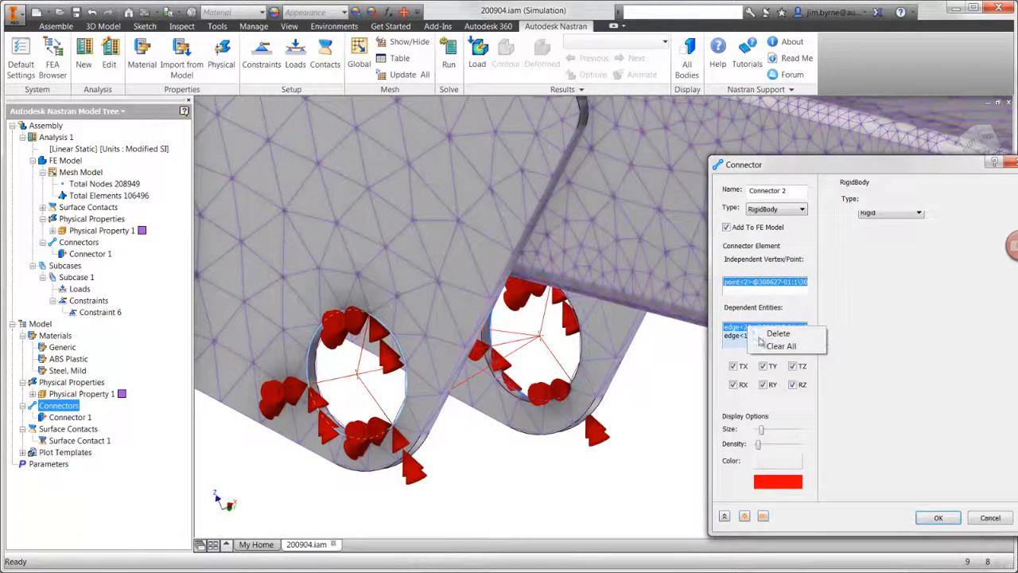
click(761, 338)
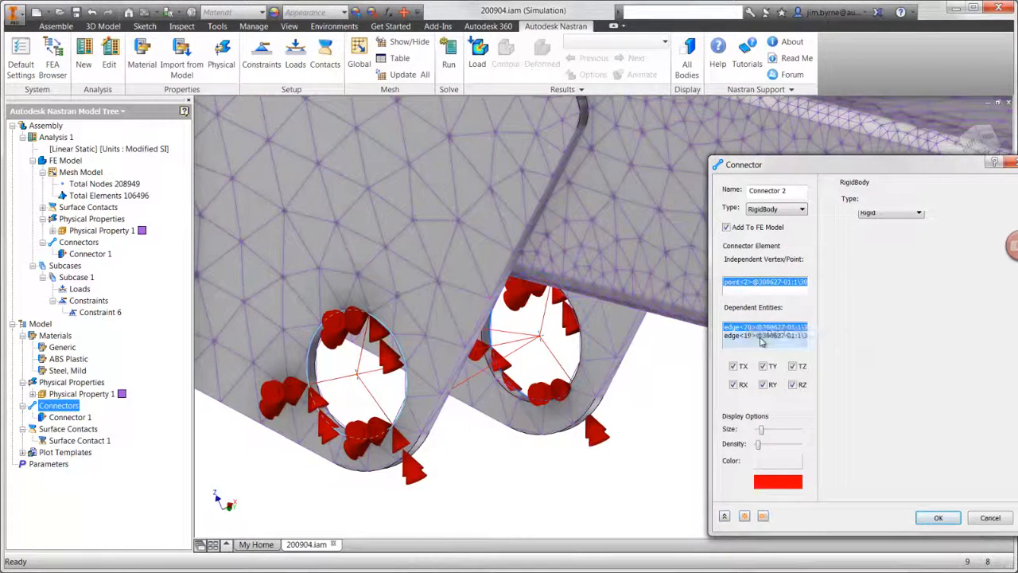
click(938, 517)
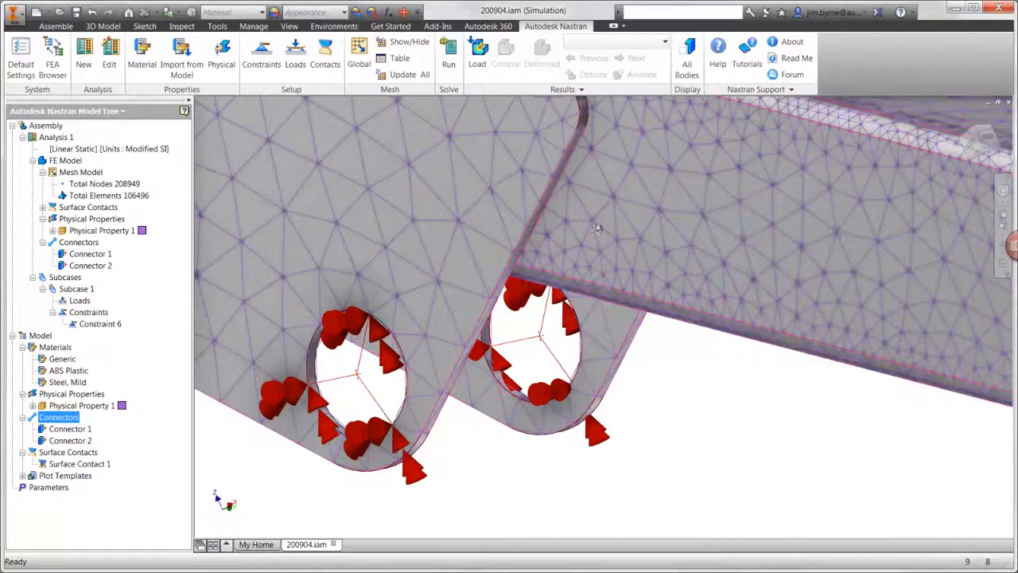
- Apply a pinned structural constraint to both lug holes' centre points for Subcase 1, with a reduced symbol size
click(269, 65)
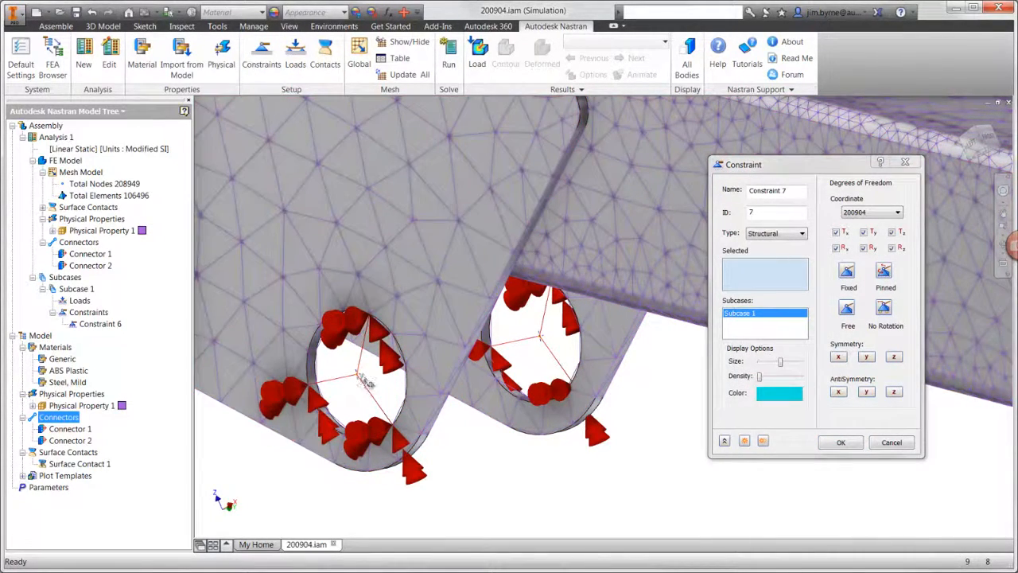
click(364, 380)
click(541, 344)
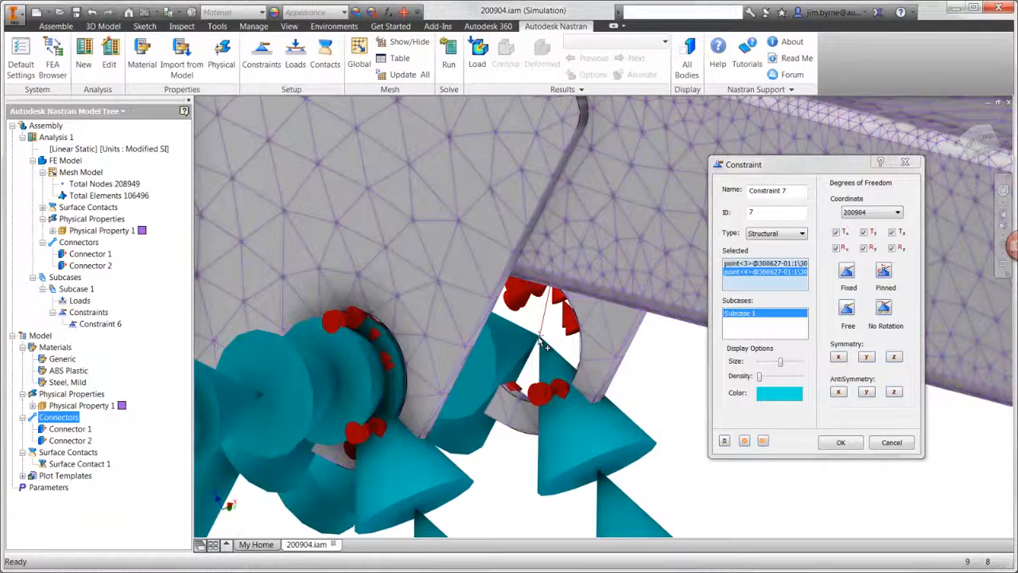
drag(779, 362, 762, 365)
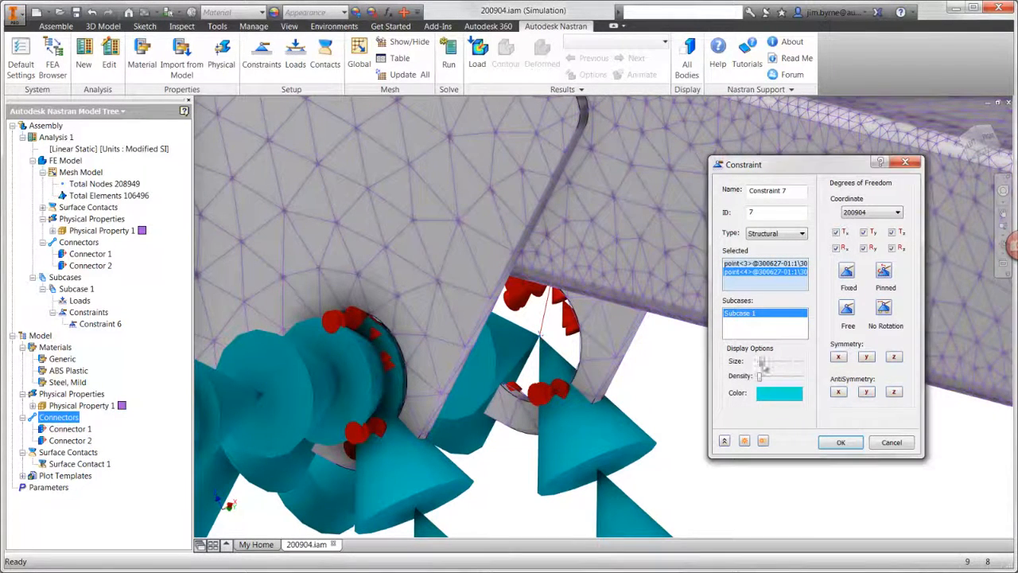
click(884, 272)
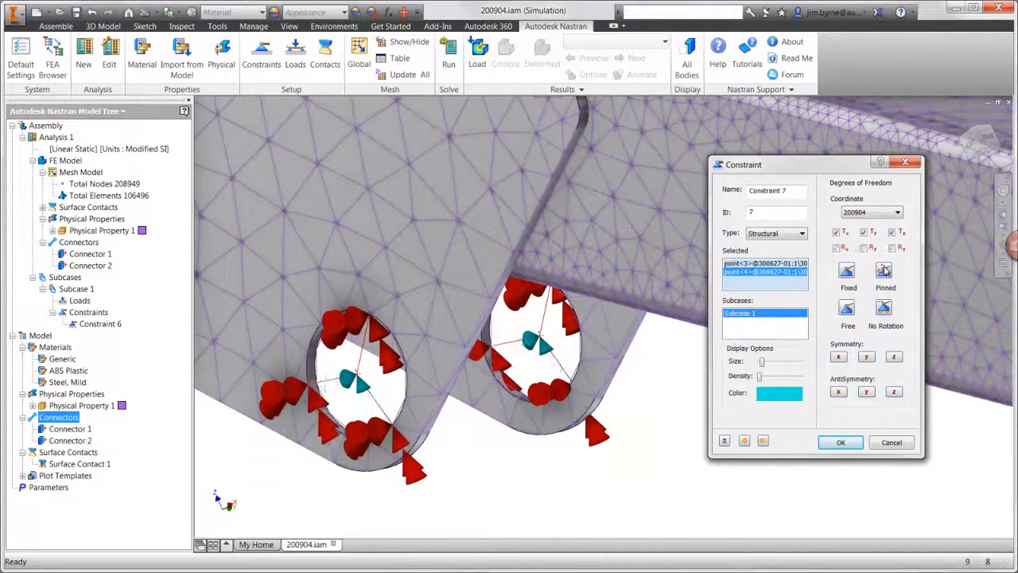
click(841, 443)
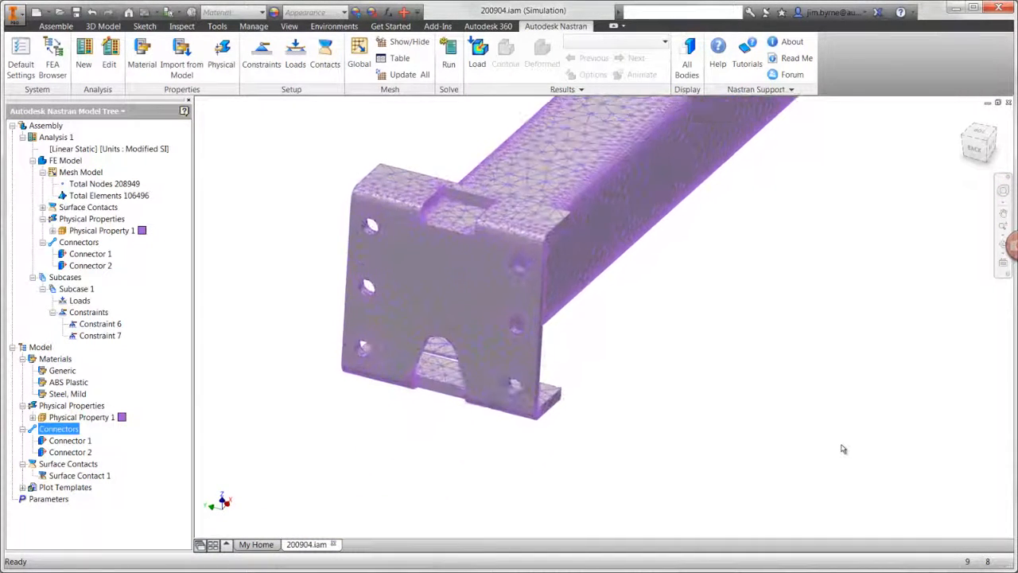
- Apply a force load with Fz of -1500 N to the outer face of the boom's free end plate for Subcase 1
click(295, 62)
click(428, 279)
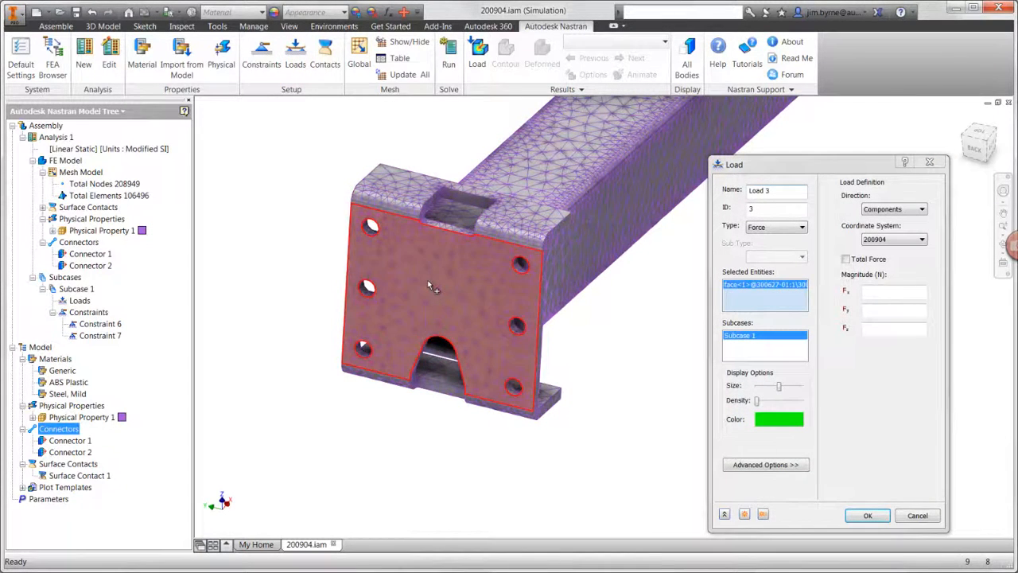
click(883, 327)
text(-1500)
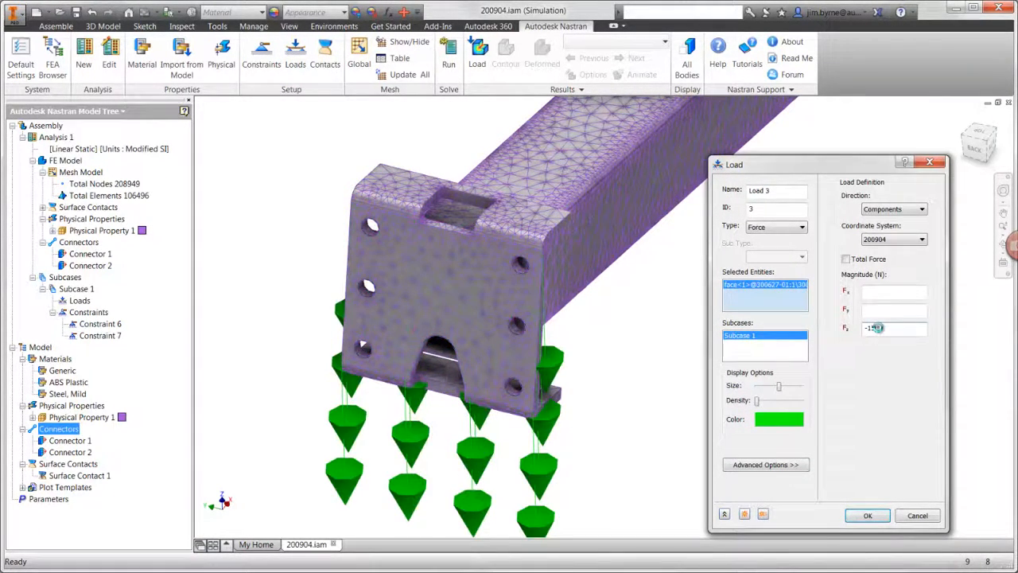
click(868, 515)
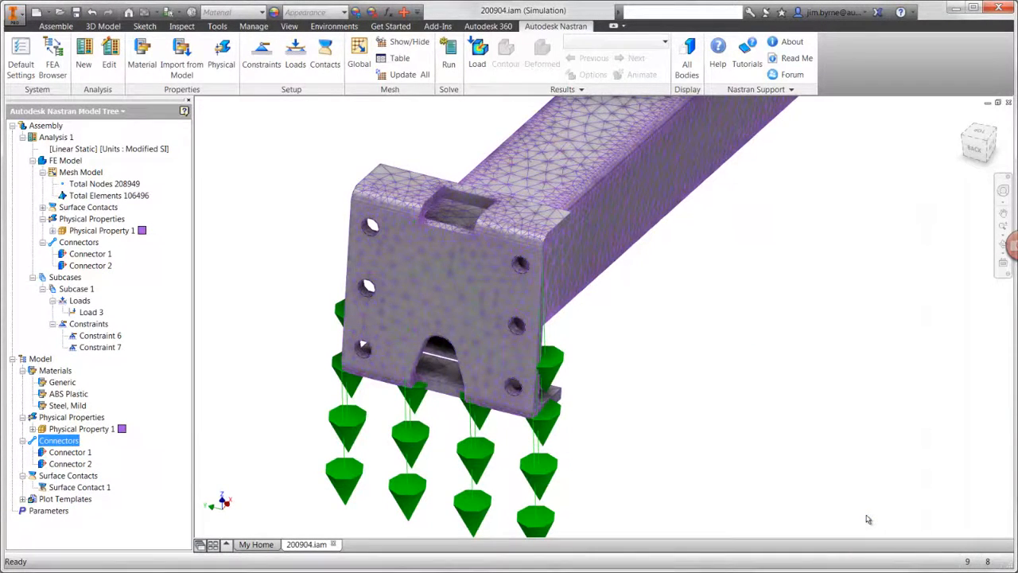
- Fit the whole boom in view, run the linear static analysis and dismiss the completion message
key(F6)
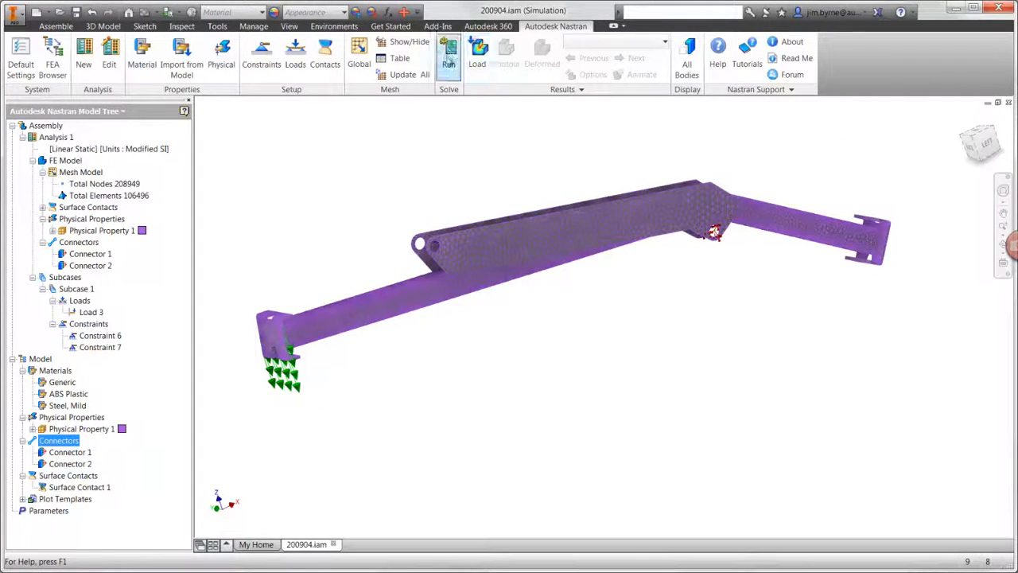
click(449, 62)
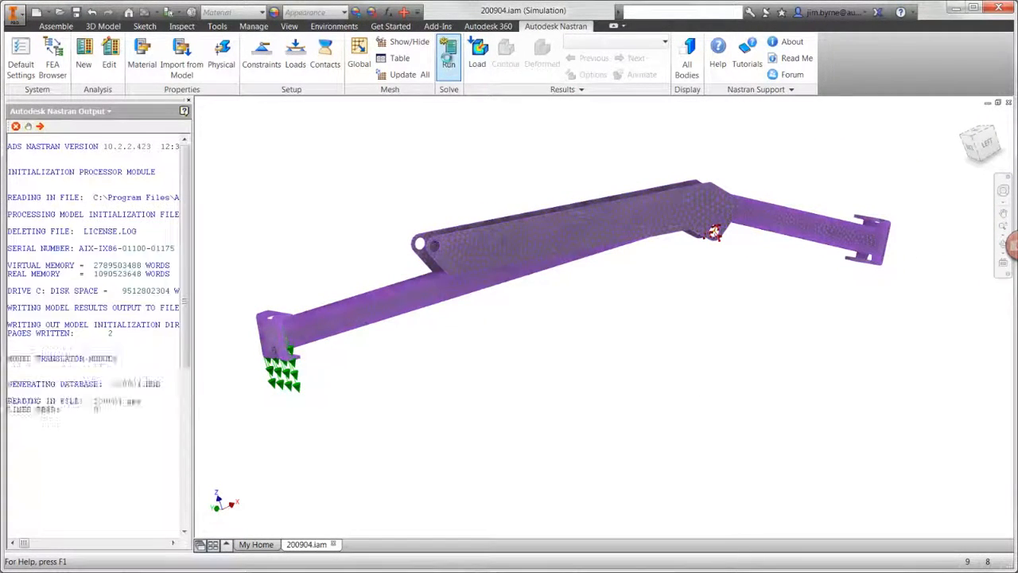
click(558, 322)
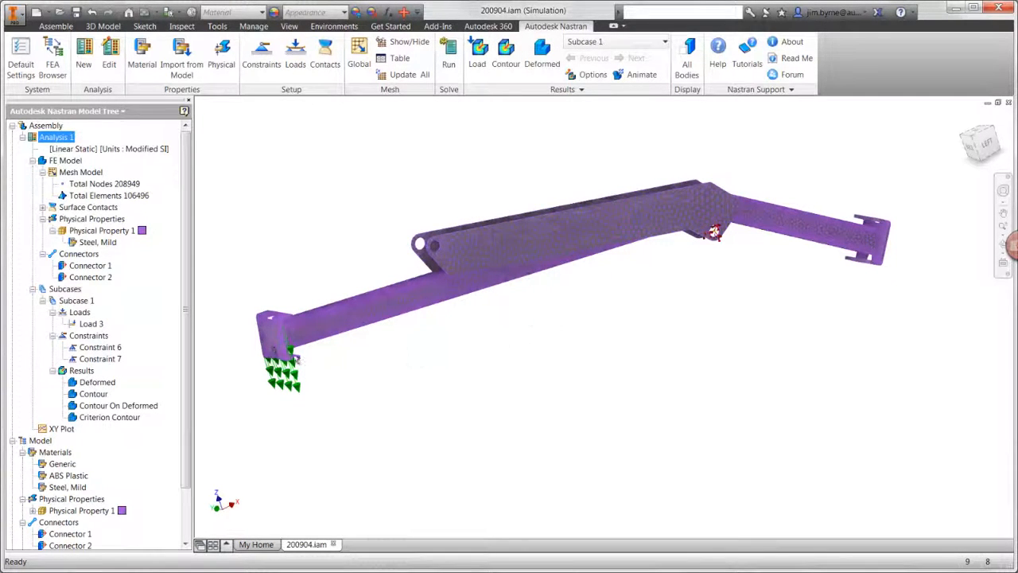
- Edit the Contour result plot to use Solid Von Mises data with a specified maximum of 150
right_click(94, 394)
click(116, 401)
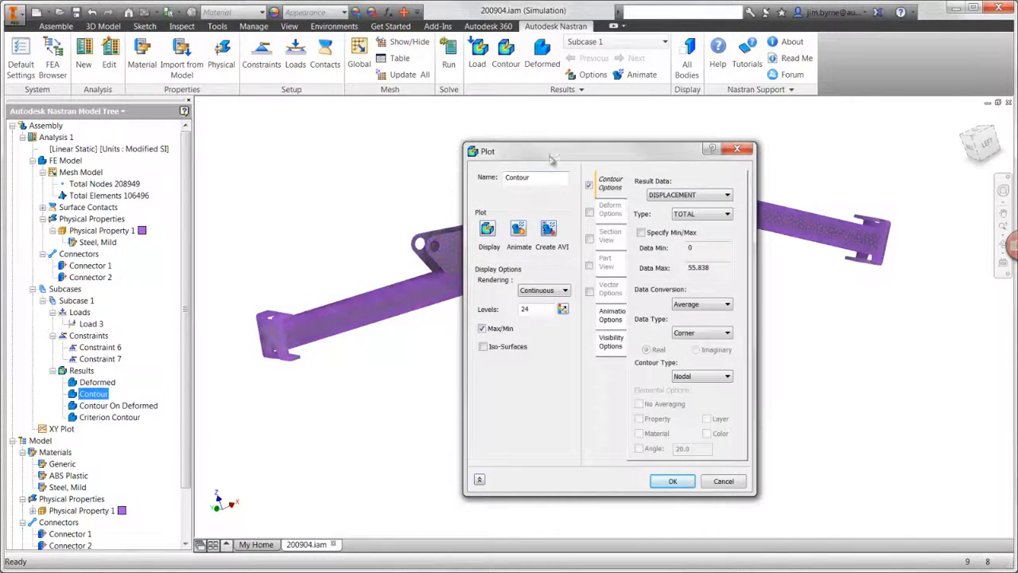
drag(554, 154, 776, 108)
click(884, 150)
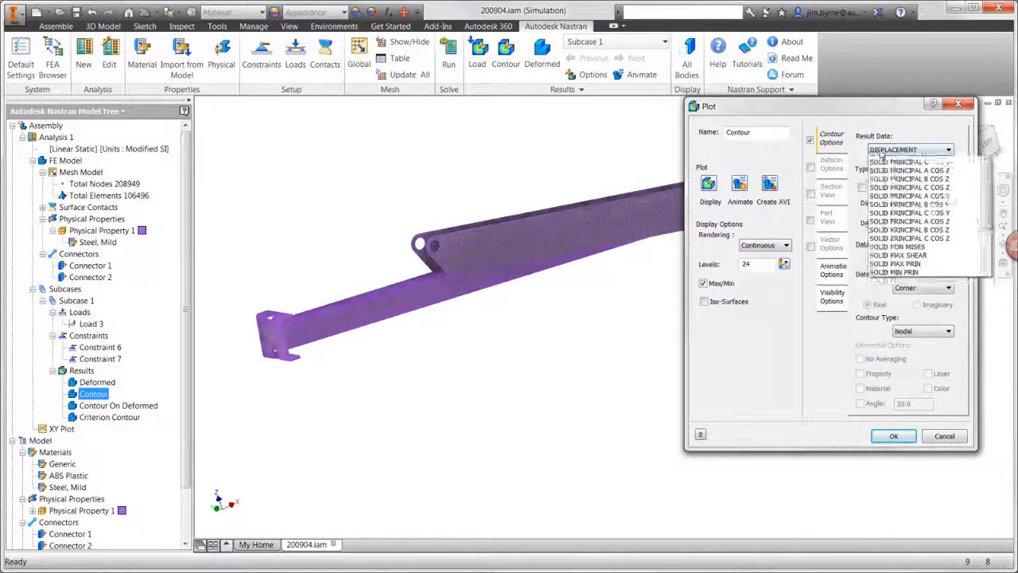
click(875, 382)
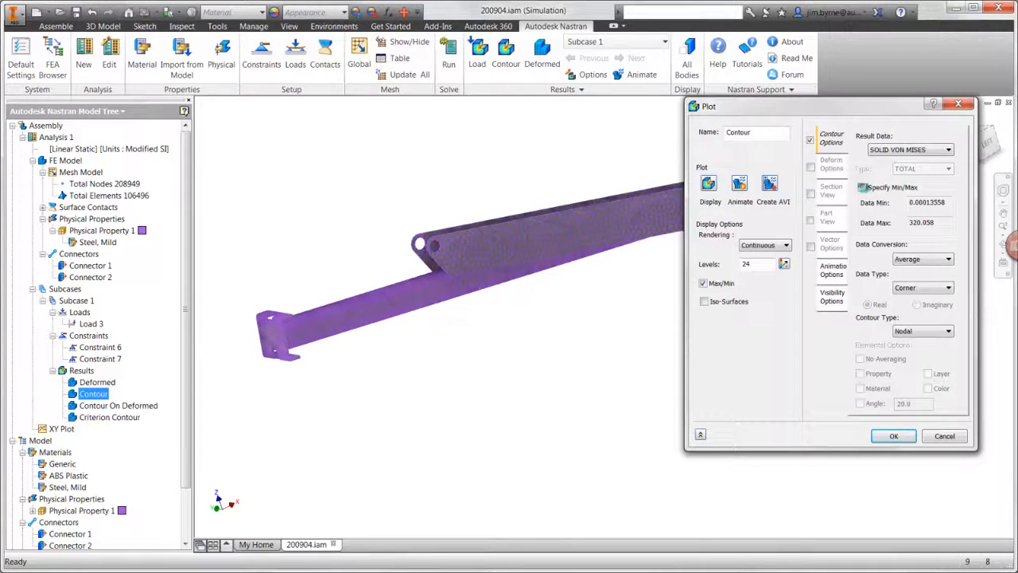
click(864, 188)
double_click(923, 223)
text(150)
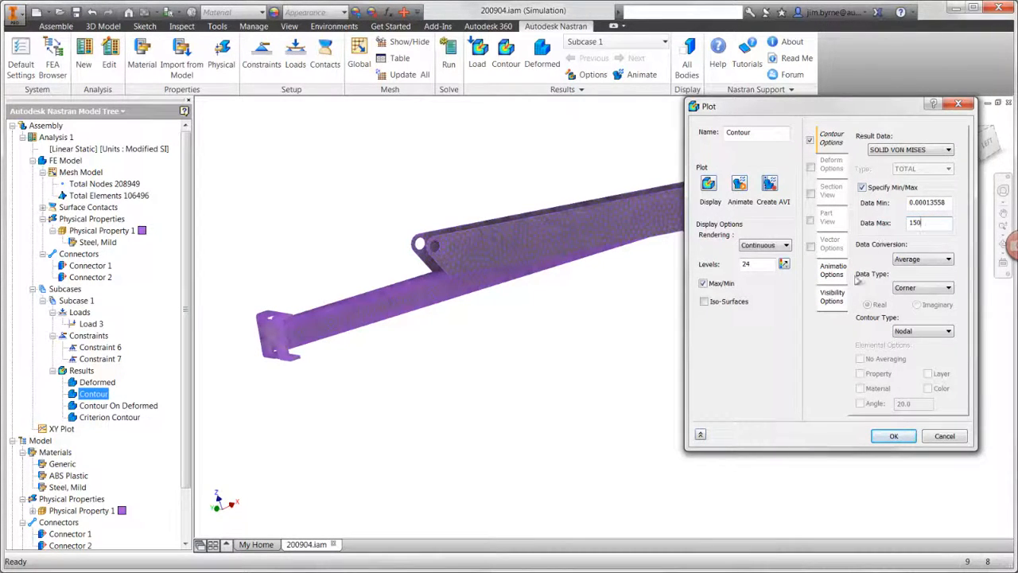
- Hide all visibility items in the Contour plot and display the stress result on the boom
click(832, 298)
click(925, 300)
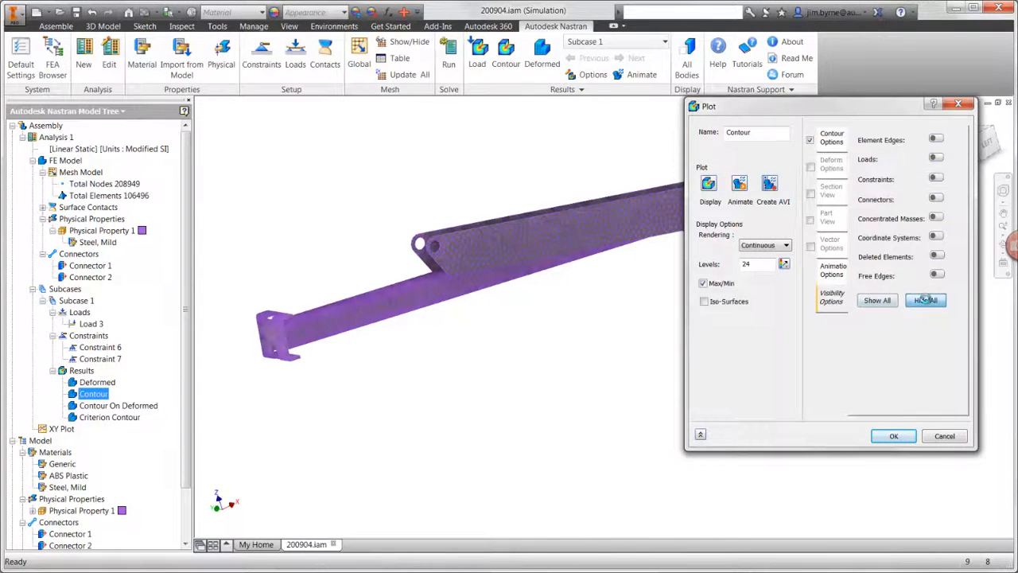
click(710, 185)
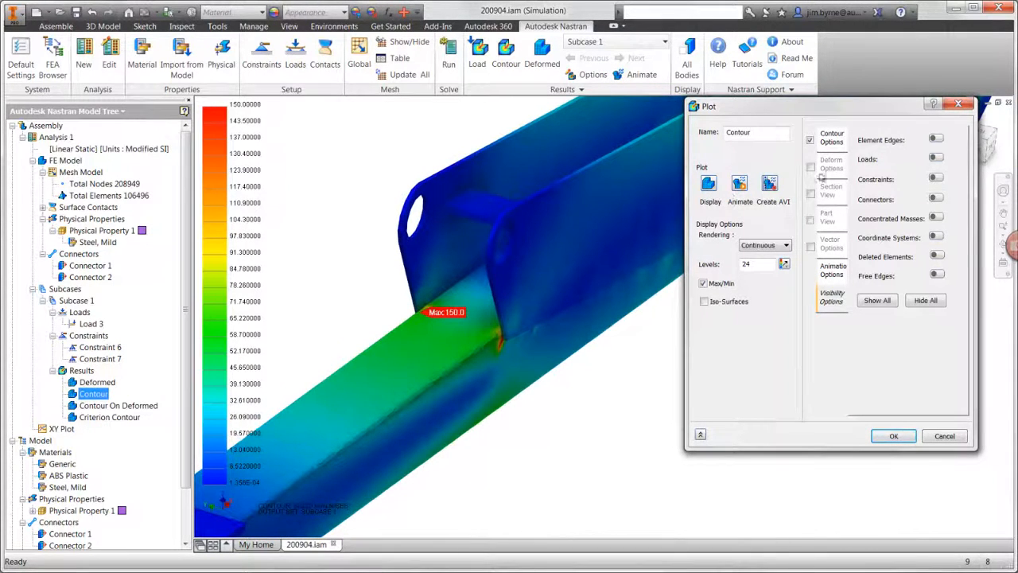
- Change the Contour plot's result data to Solid Principal C, reverse its colour scale and accept the plot settings
click(832, 138)
click(900, 151)
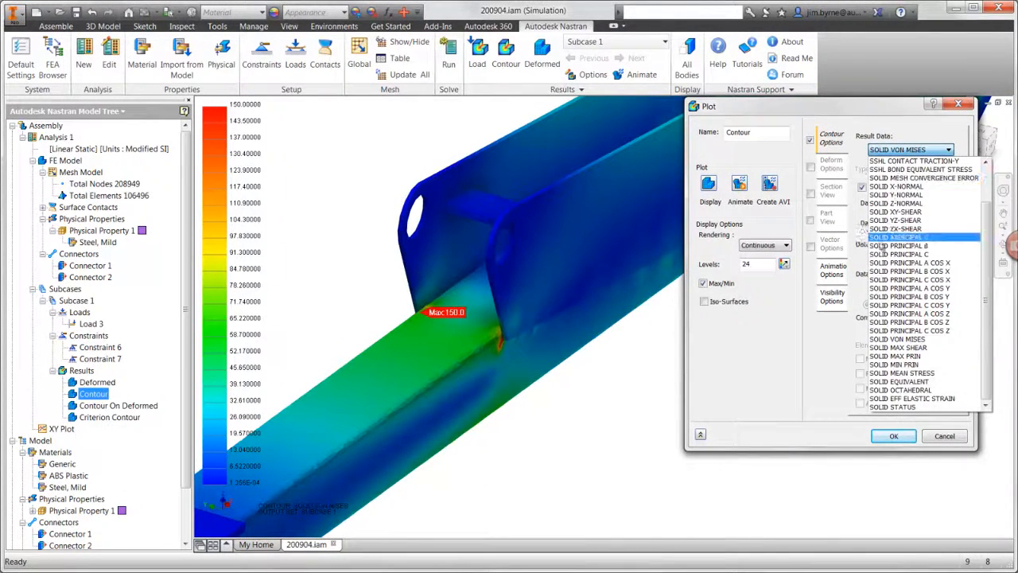
click(882, 253)
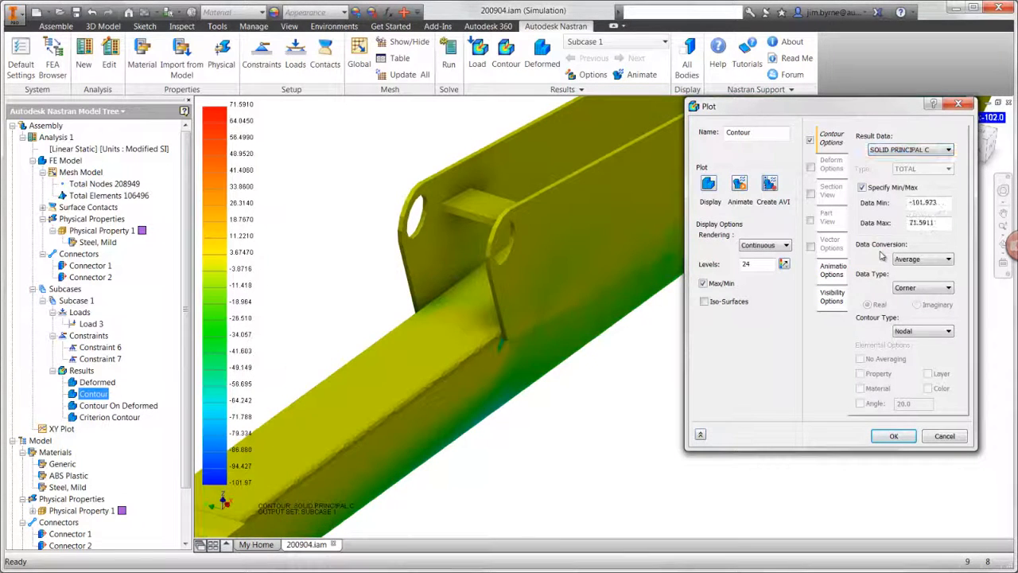
click(830, 295)
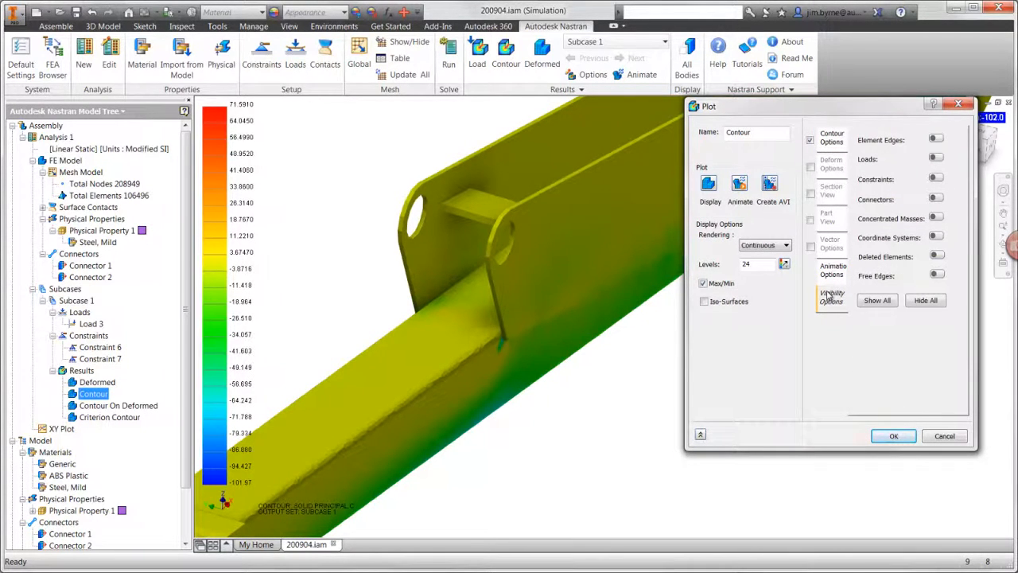
click(785, 263)
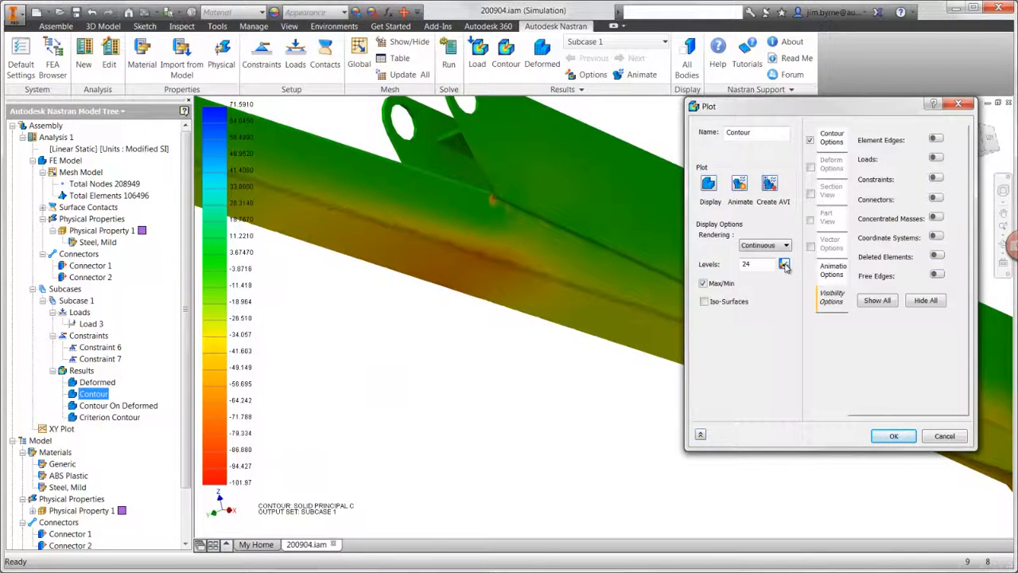
click(894, 437)
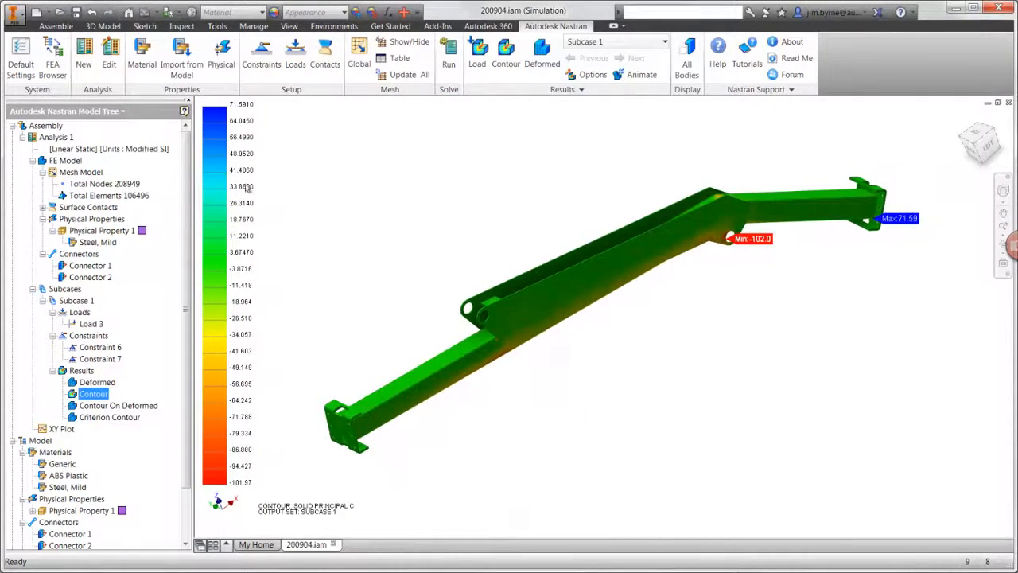
- Change Analysis 1 to the Linear Buckling type with 10 modes
right_click(62, 137)
click(77, 155)
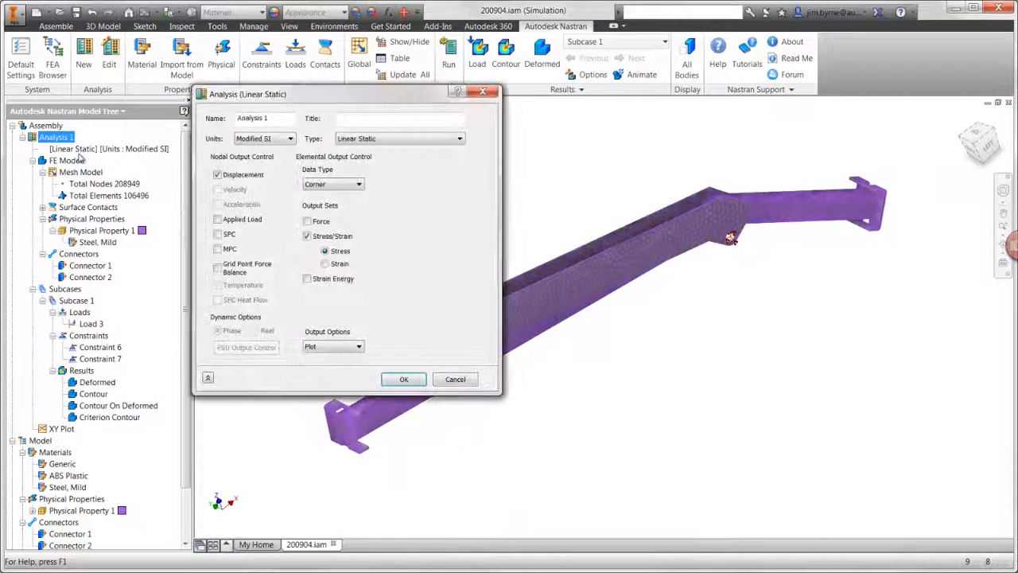
click(358, 139)
click(357, 155)
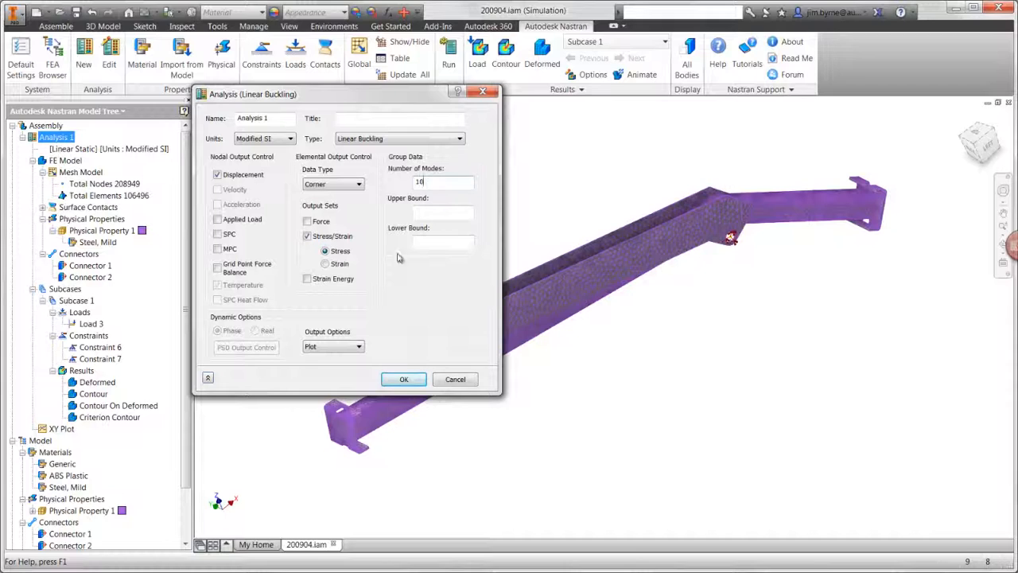
click(403, 378)
- Copy Load 3 and Constraints 6 and 7 into Subcase 2, and set the load's Fz to -1 N
click(94, 350)
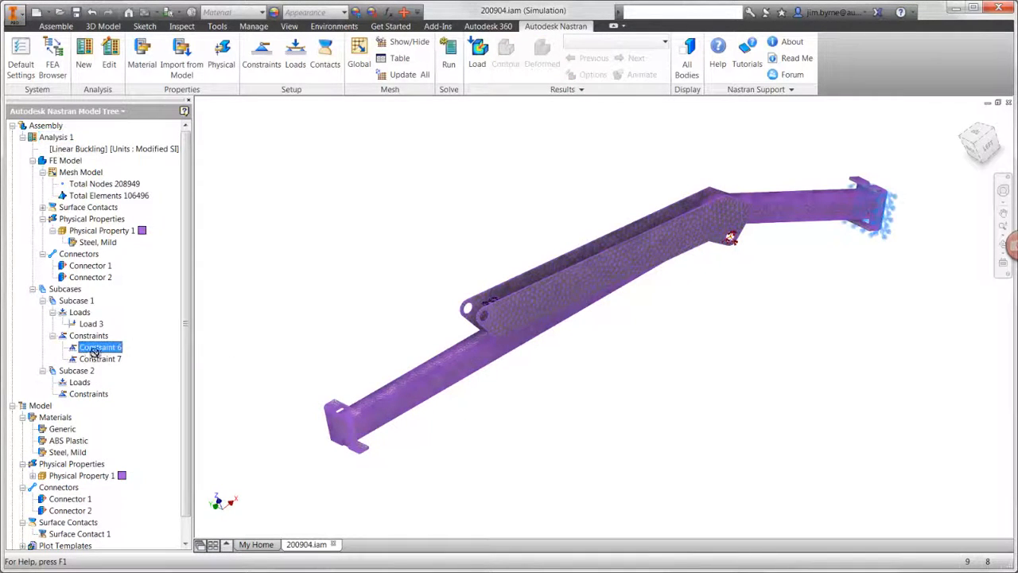
drag(94, 350, 80, 371)
right_click(90, 393)
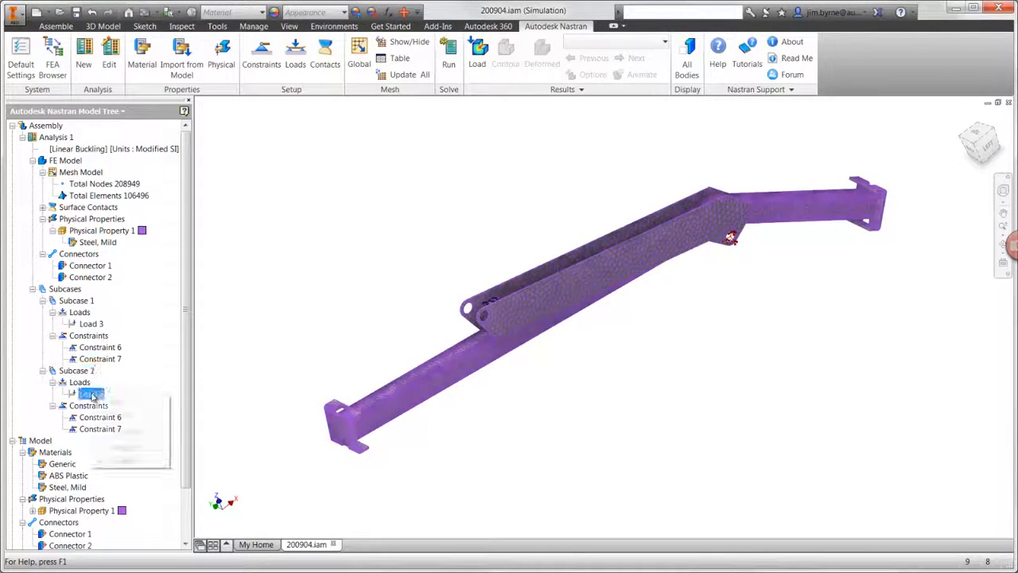
click(105, 402)
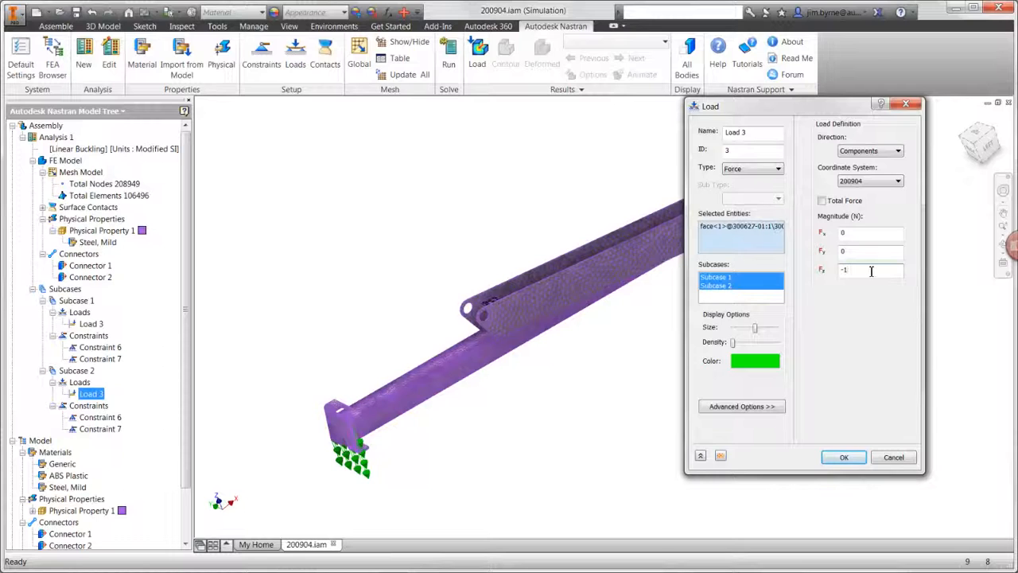
click(835, 458)
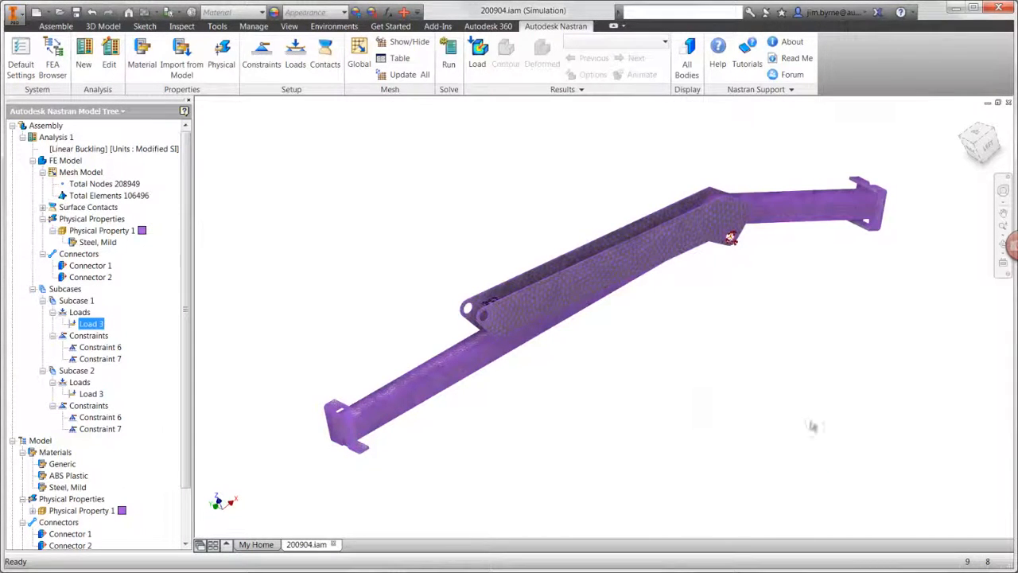
- Run the linear buckling analysis and dismiss the completion message
click(450, 68)
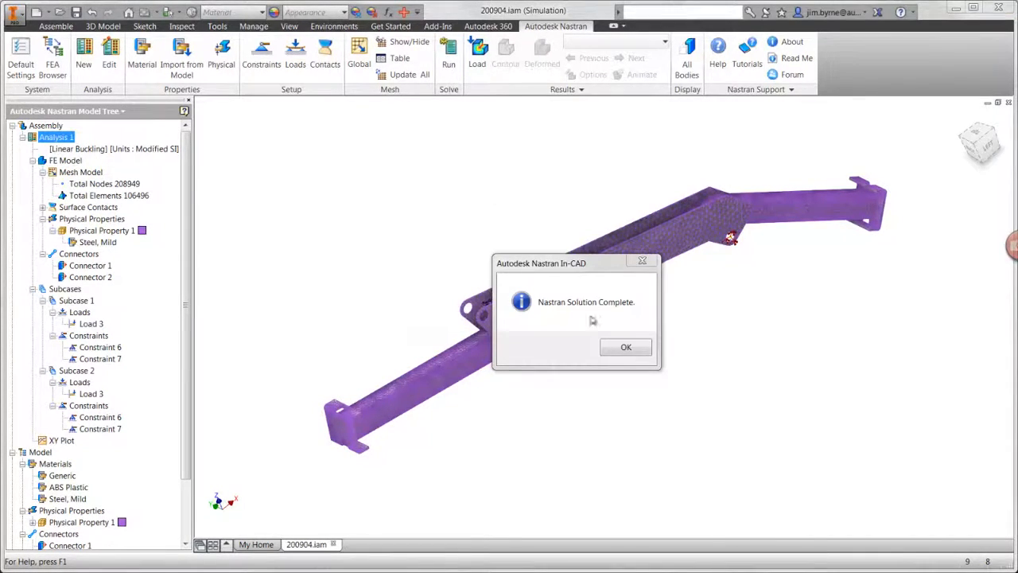
click(618, 345)
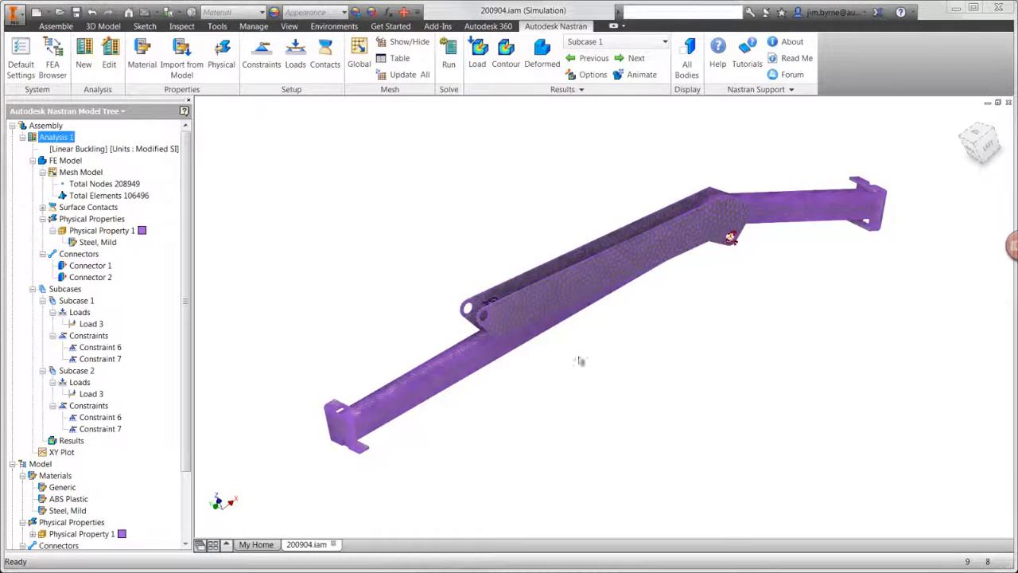
- Display the total displacement contour of buckling mode 3, examine the mode shape, and turn the plot off again
right_click(70, 441)
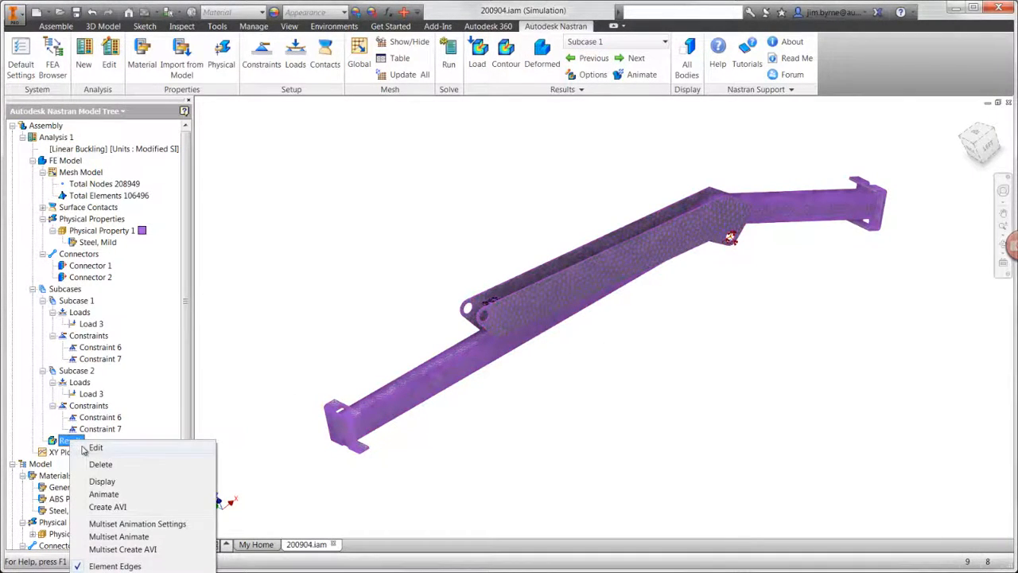
click(88, 448)
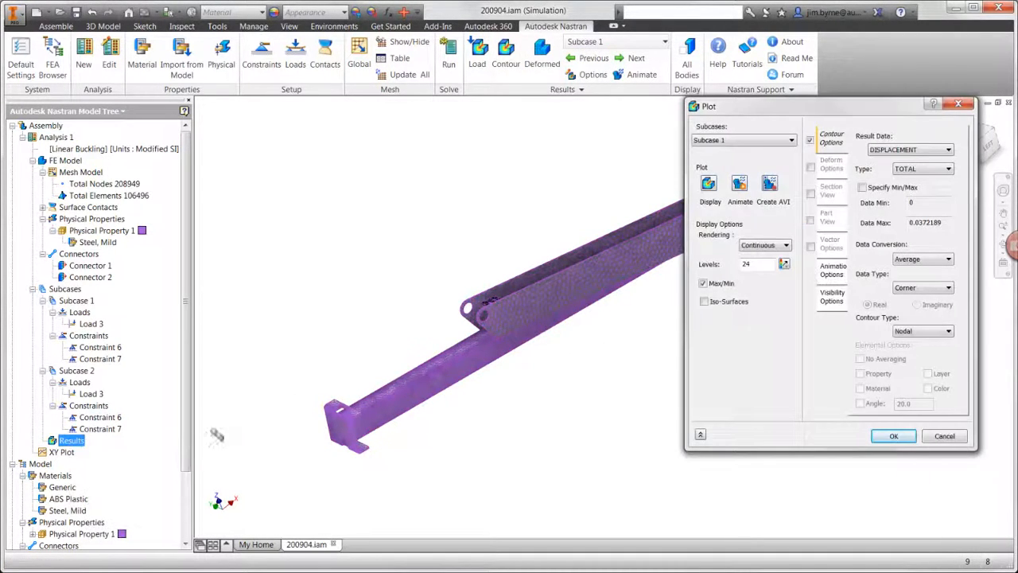
click(771, 142)
click(710, 199)
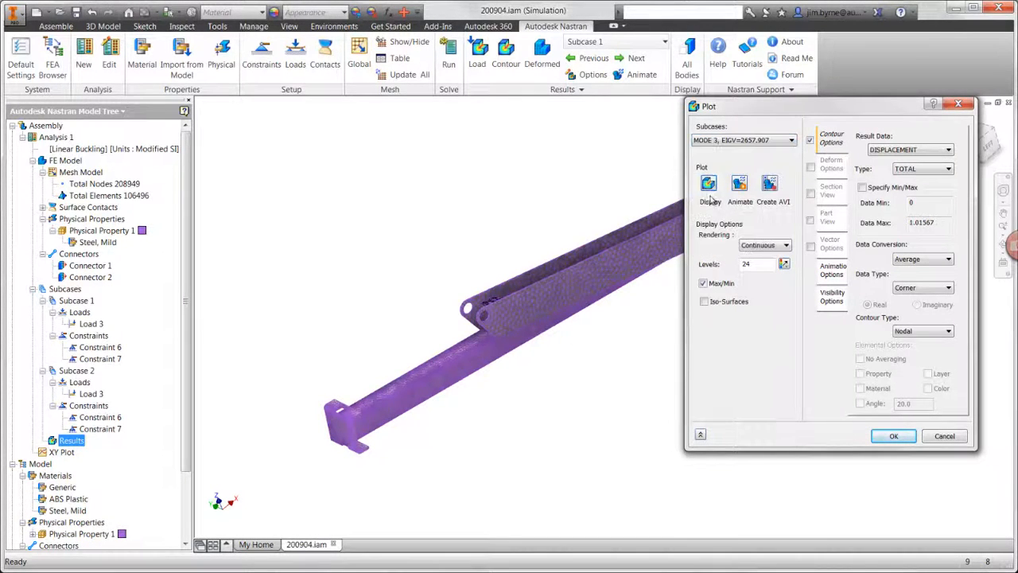
click(710, 187)
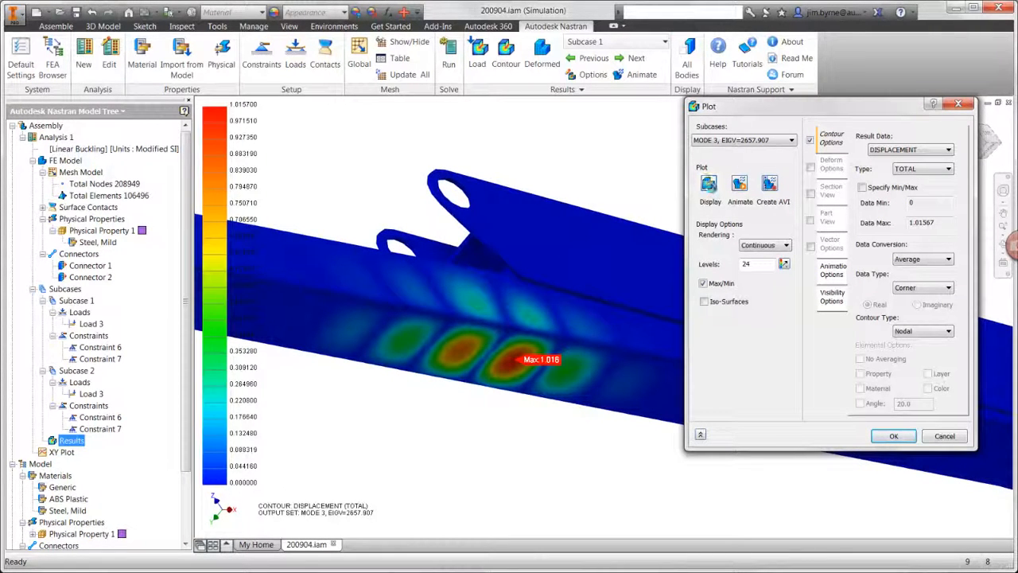
click(709, 188)
click(894, 437)
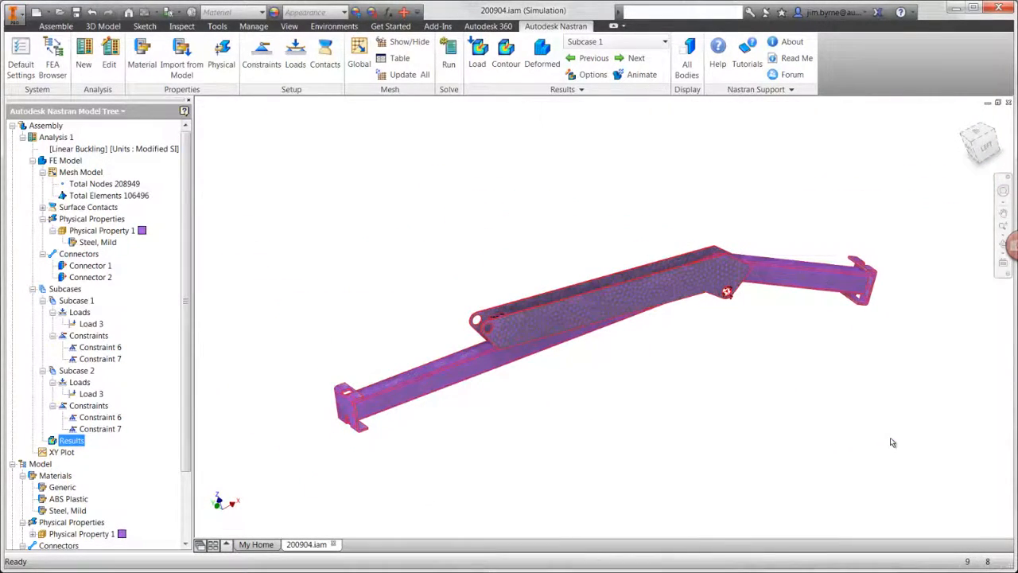
- Open the boom's box tube part 300542-1 for editing and set the height dimension of Extrusion1's profile sketch to 100 mm
right_click(808, 279)
click(804, 243)
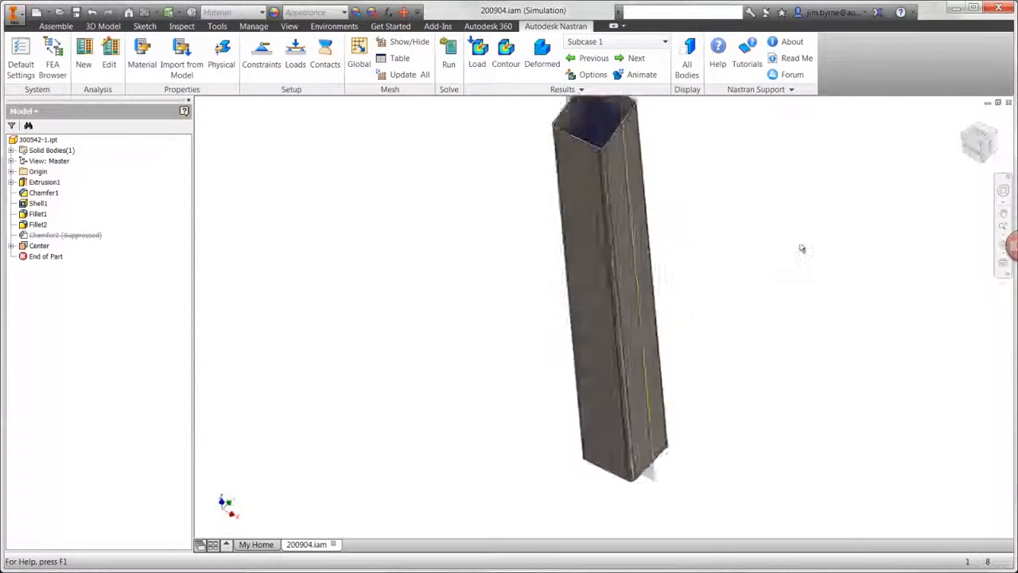
right_click(44, 182)
click(73, 234)
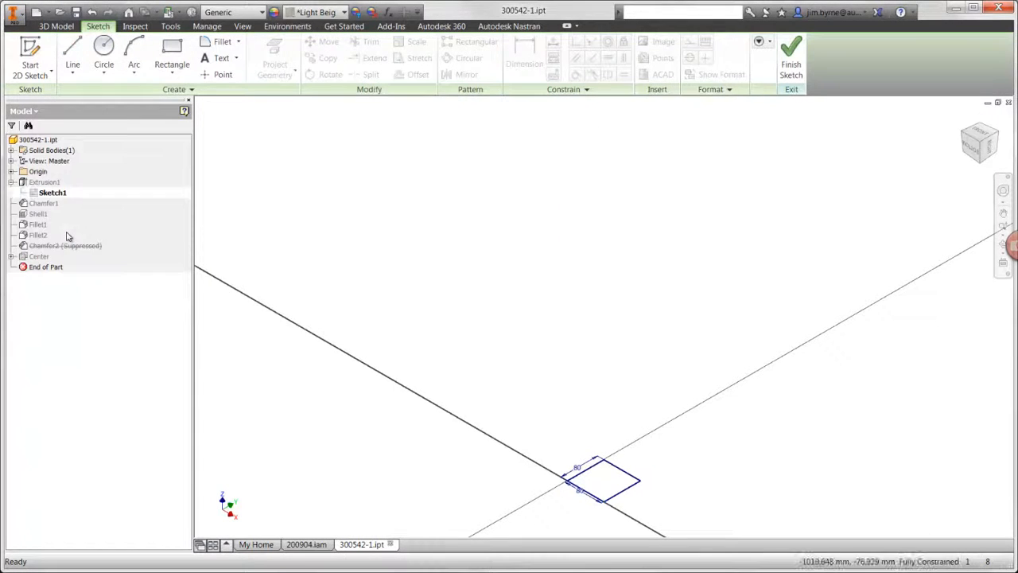
double_click(578, 469)
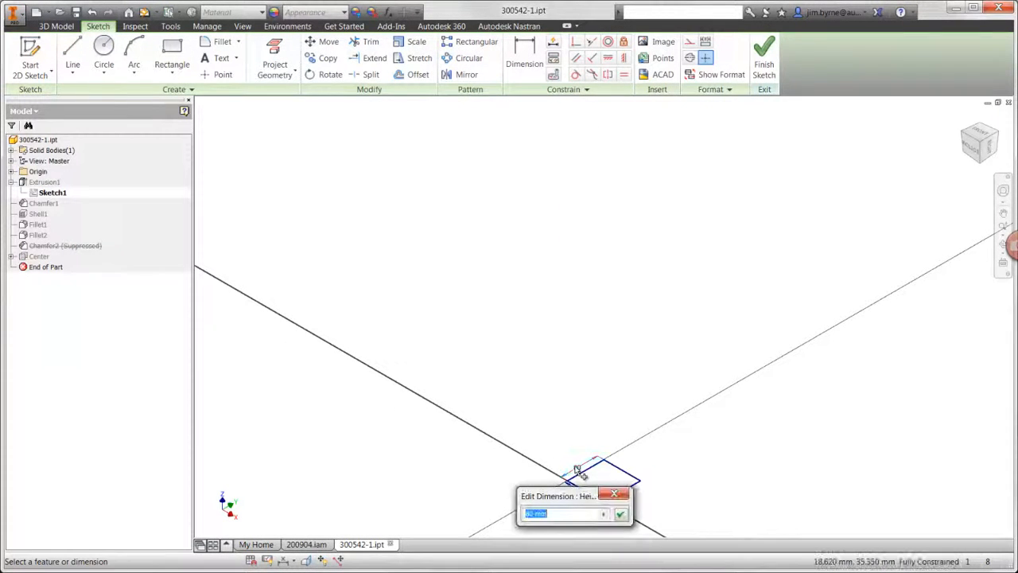
text(100)
key(Return)
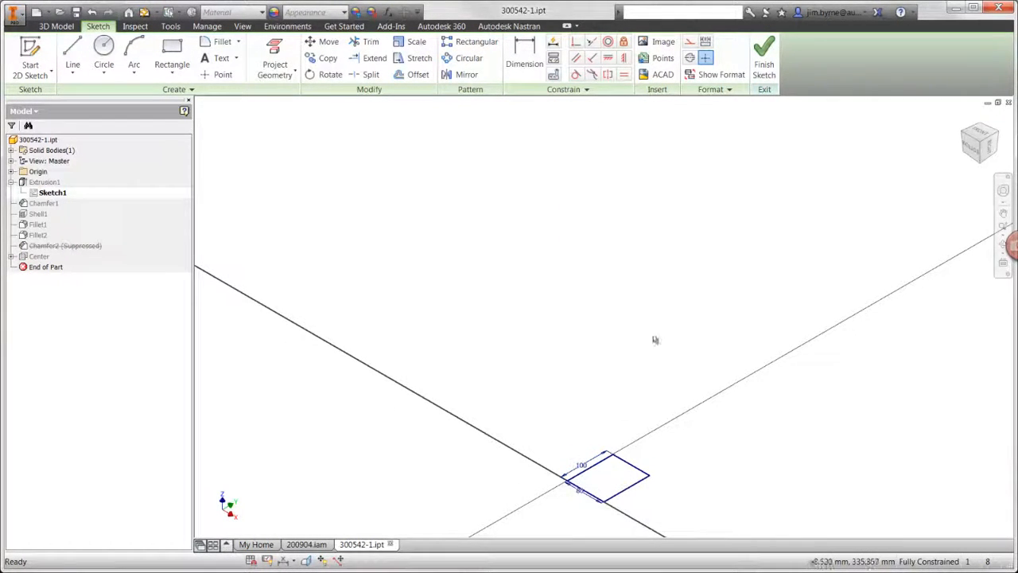
click(762, 62)
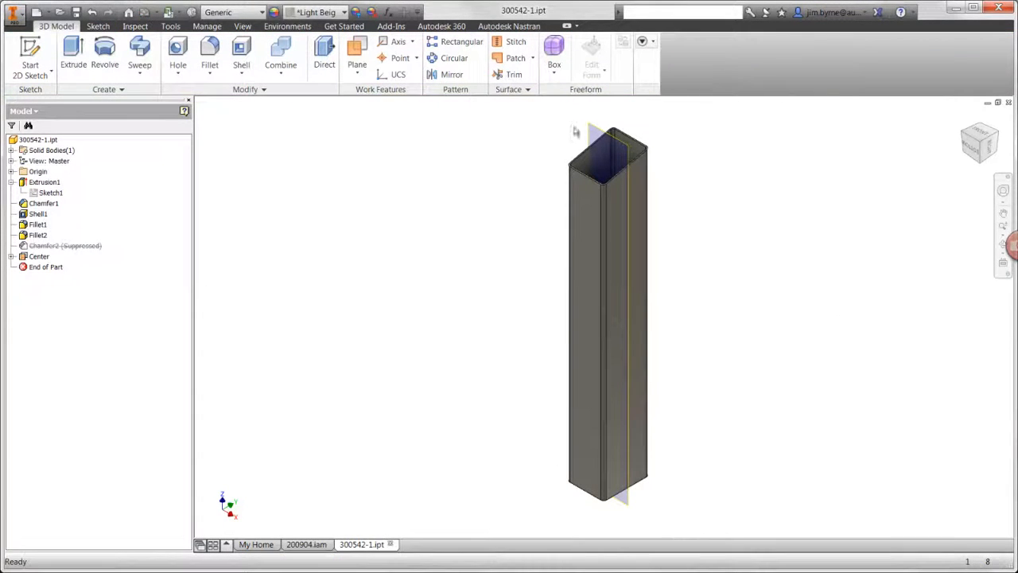
- Change the wall thickness of the tube's Shell1 feature and close the part to return to the assembly
double_click(34, 218)
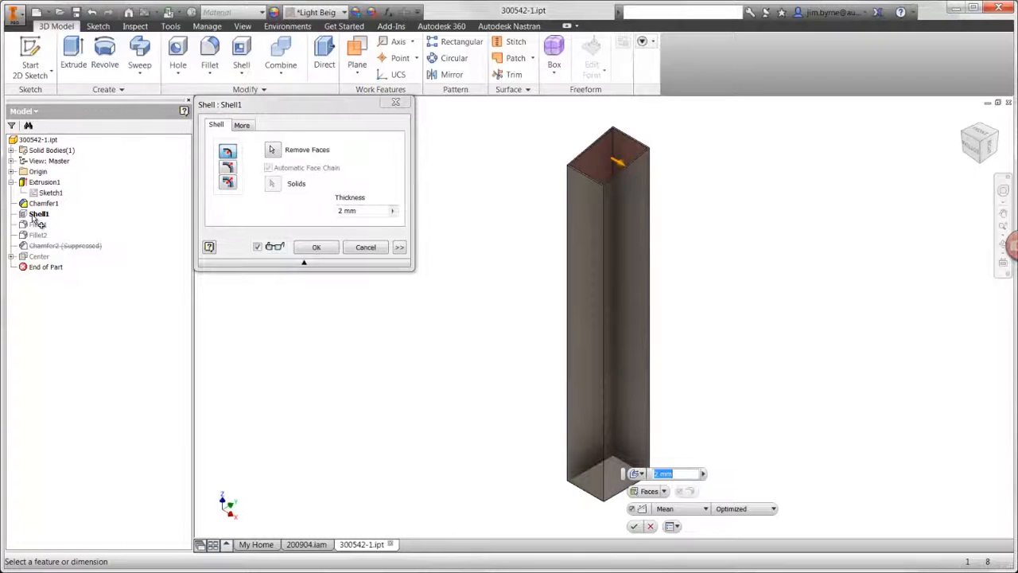
click(357, 210)
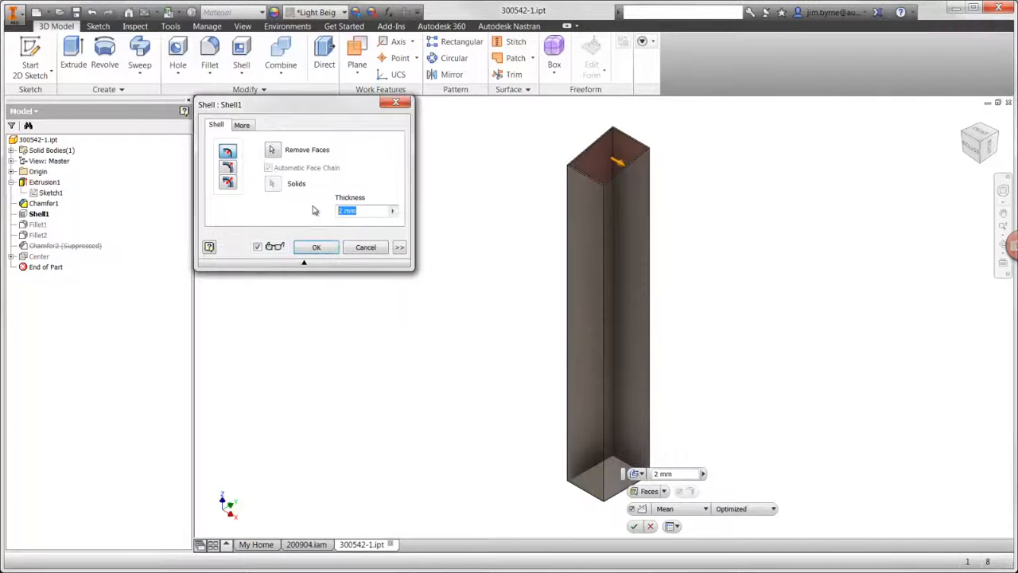
key(Return)
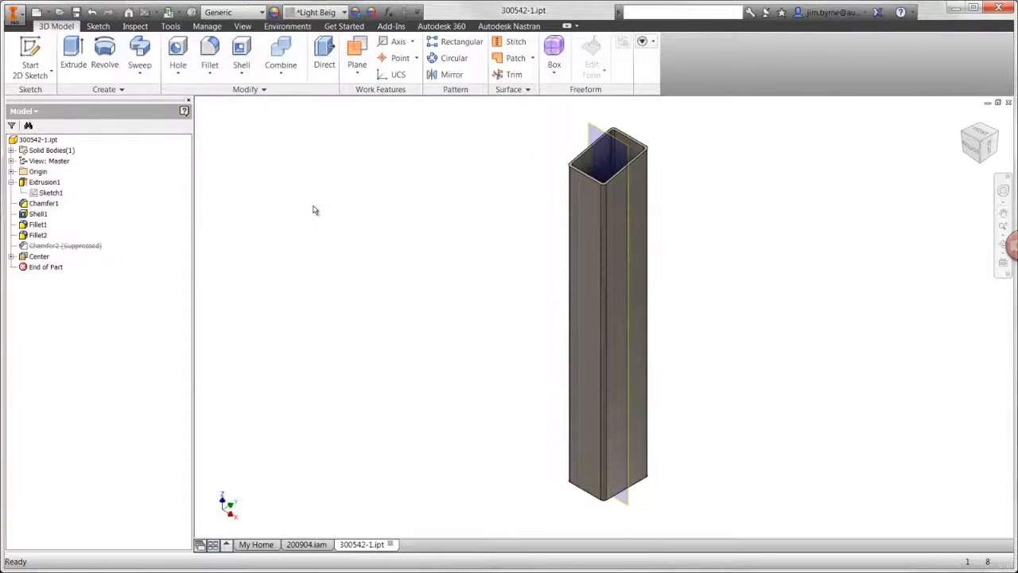
click(1008, 102)
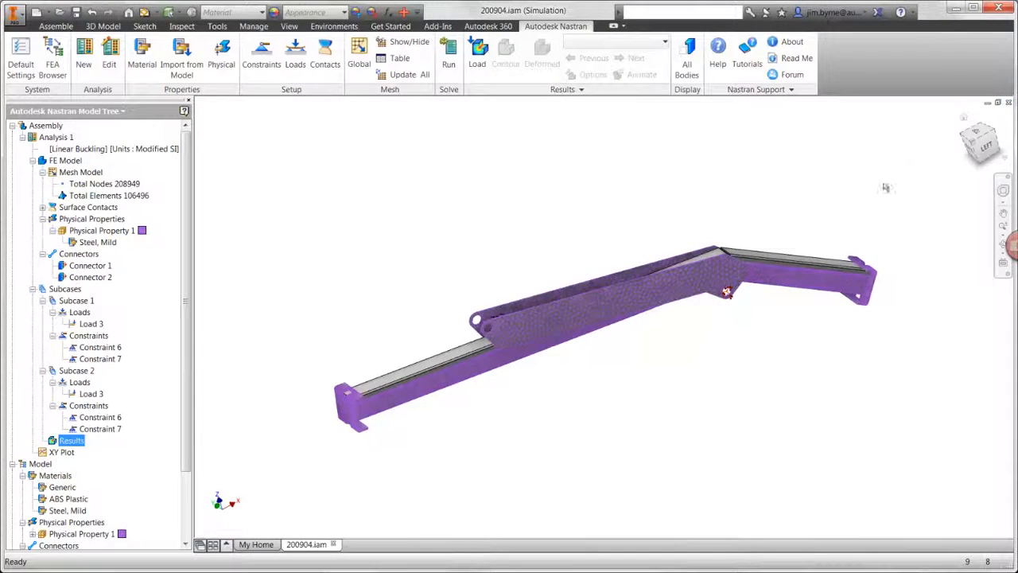
- Open the boom's side plate part 300648, set the Extrusion1 distance to 8 mm, and close the part
right_click(571, 307)
click(580, 275)
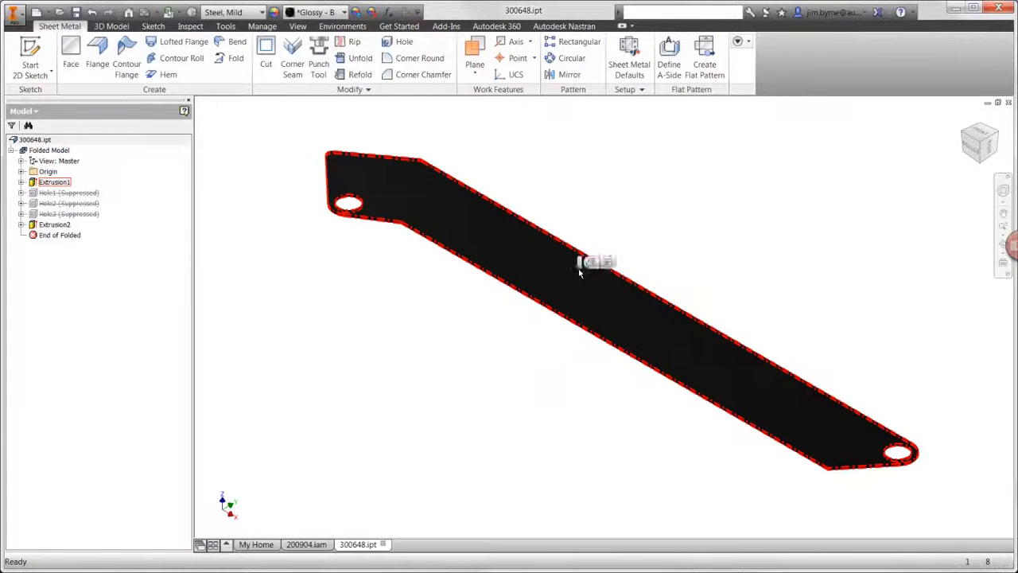
double_click(579, 274)
text(8)
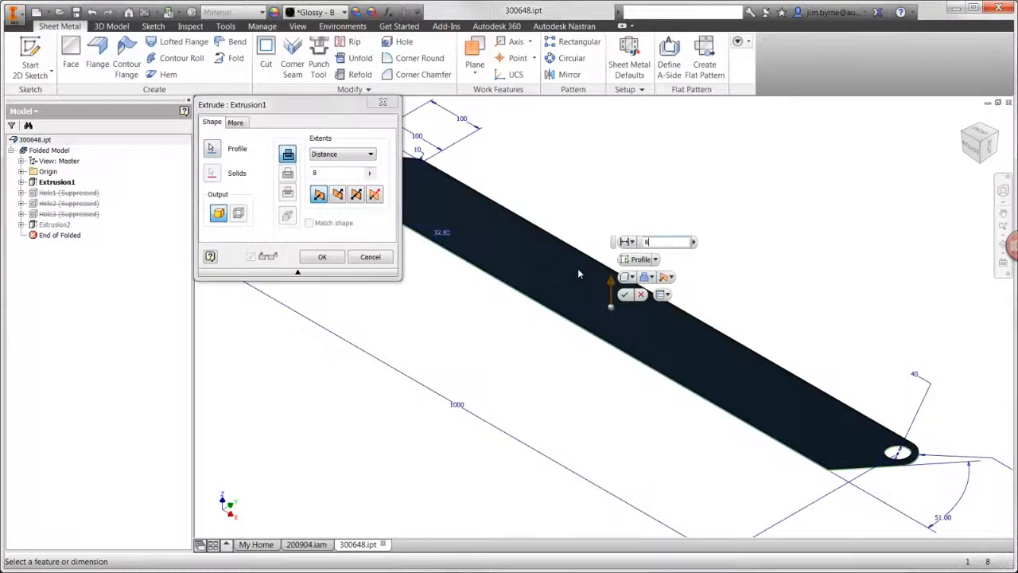
key(Return)
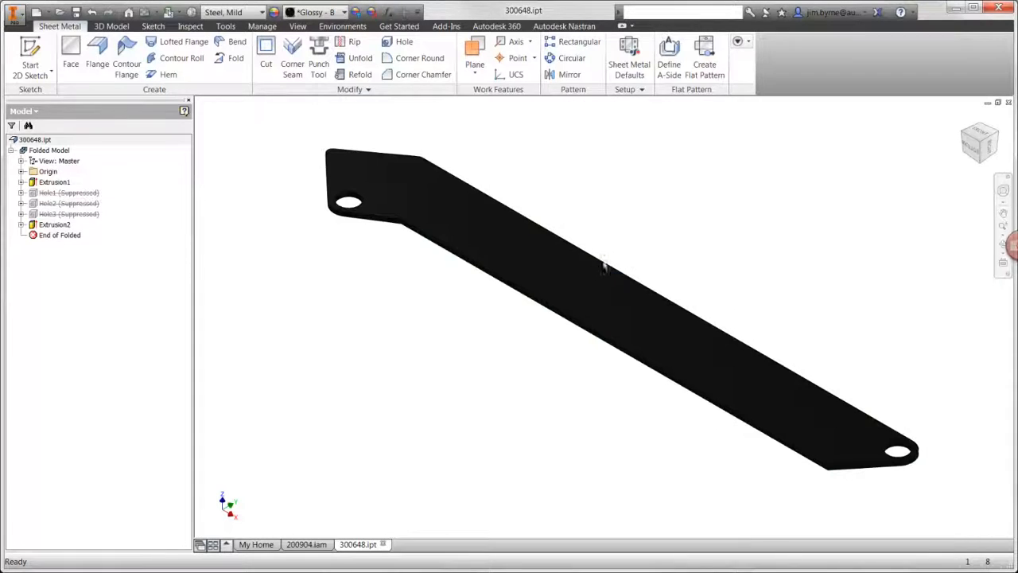
click(1009, 103)
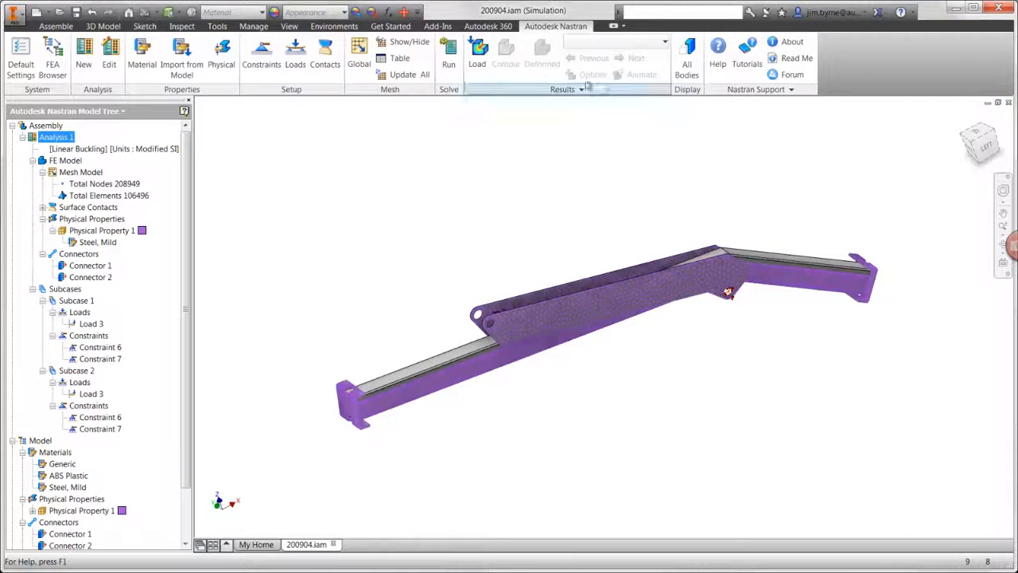
- Update all meshes for the modified parts, rerun the linear buckling analysis, and dismiss the completion message
click(408, 74)
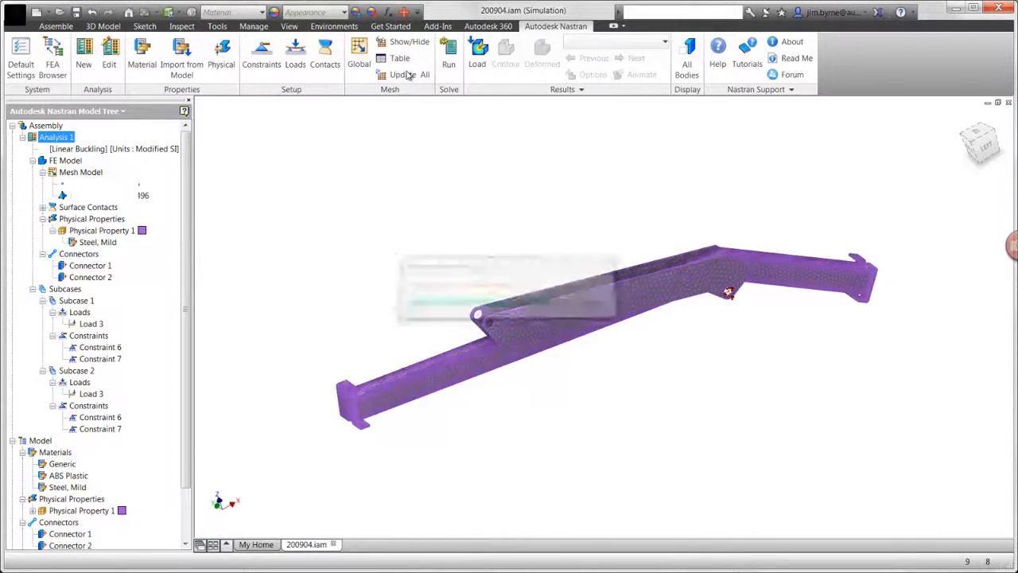
click(451, 56)
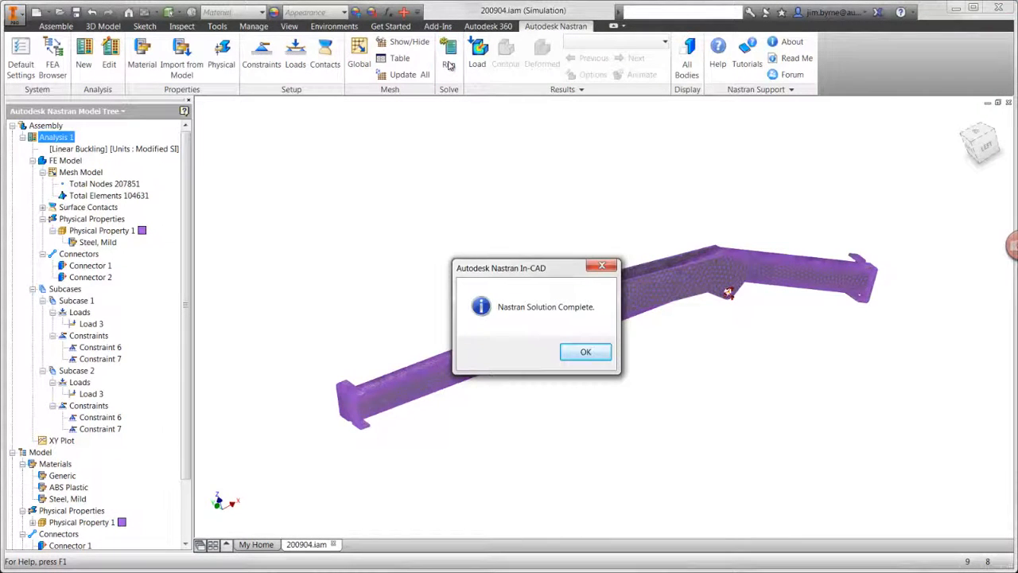
click(586, 351)
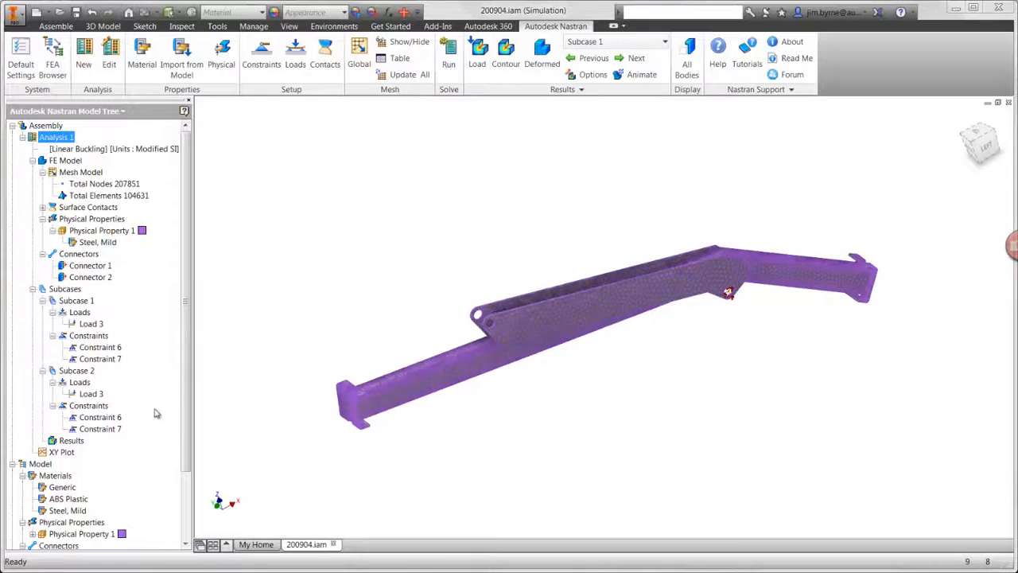
- Display the total displacement contour of buckling mode 7 and examine where the boom buckles
right_click(79, 441)
click(95, 448)
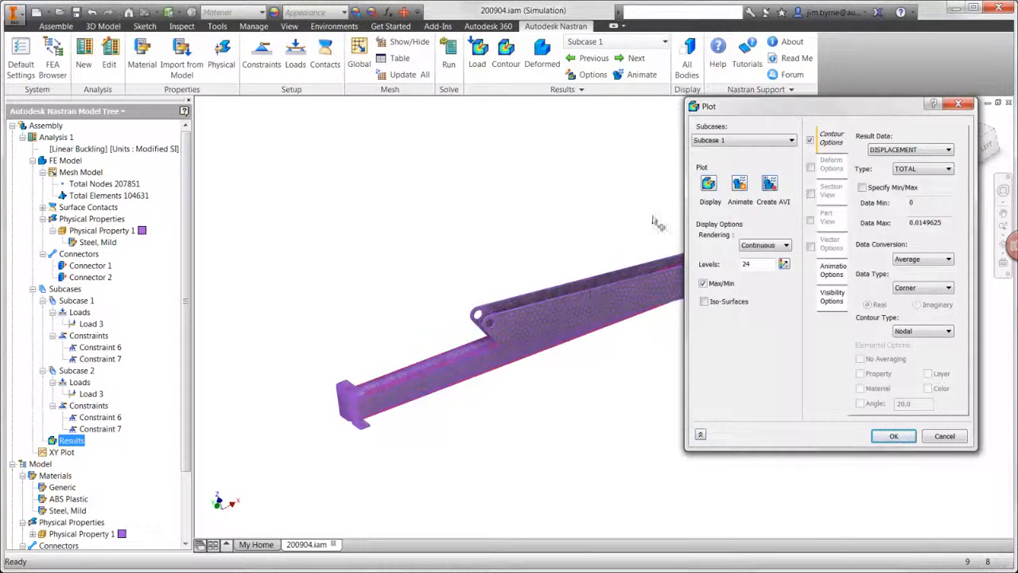
click(725, 141)
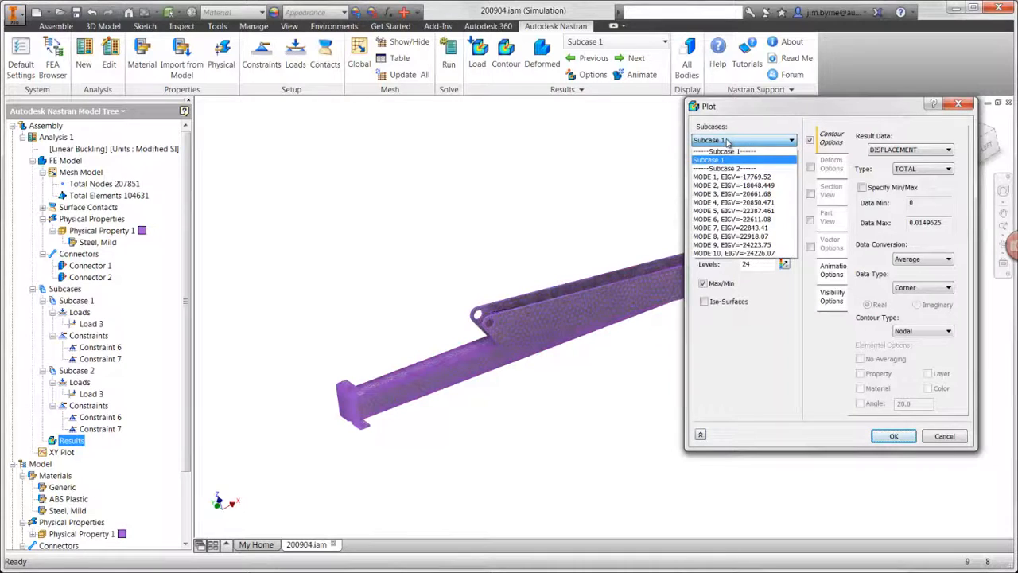
click(726, 229)
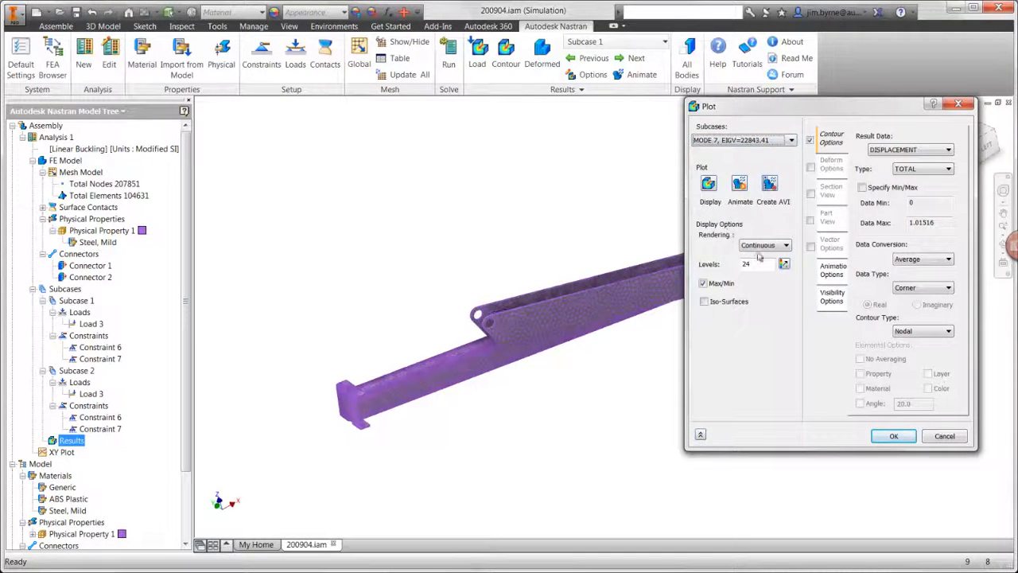
click(832, 299)
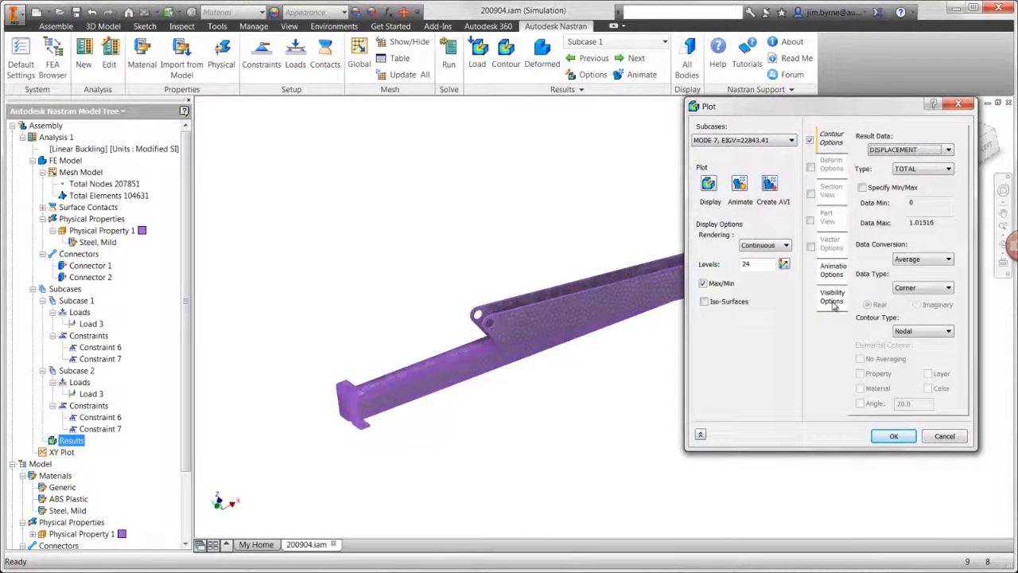
click(709, 191)
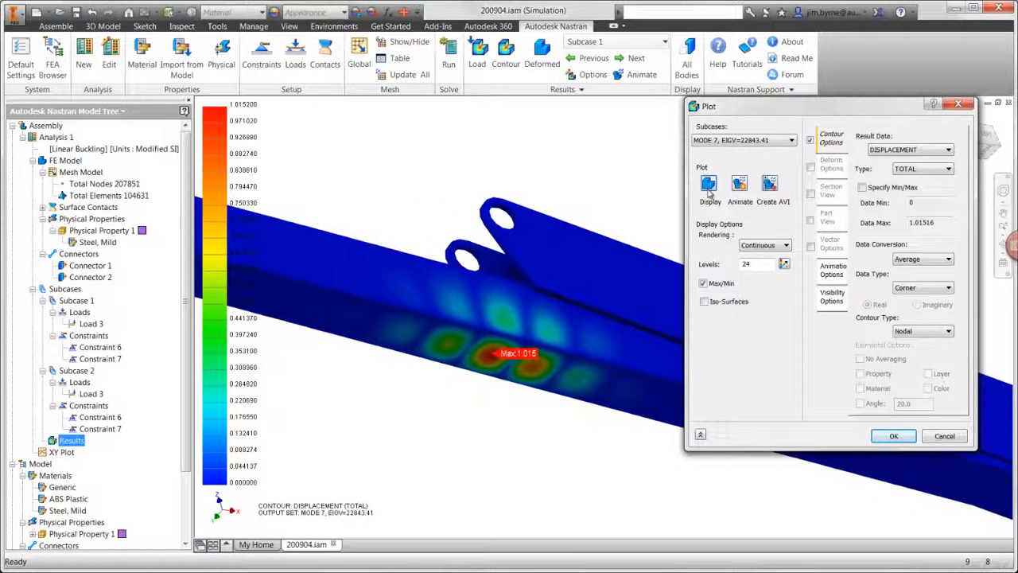
- Switch the contour plot to the Solid Von Mises stress result of Subcase 1
click(738, 144)
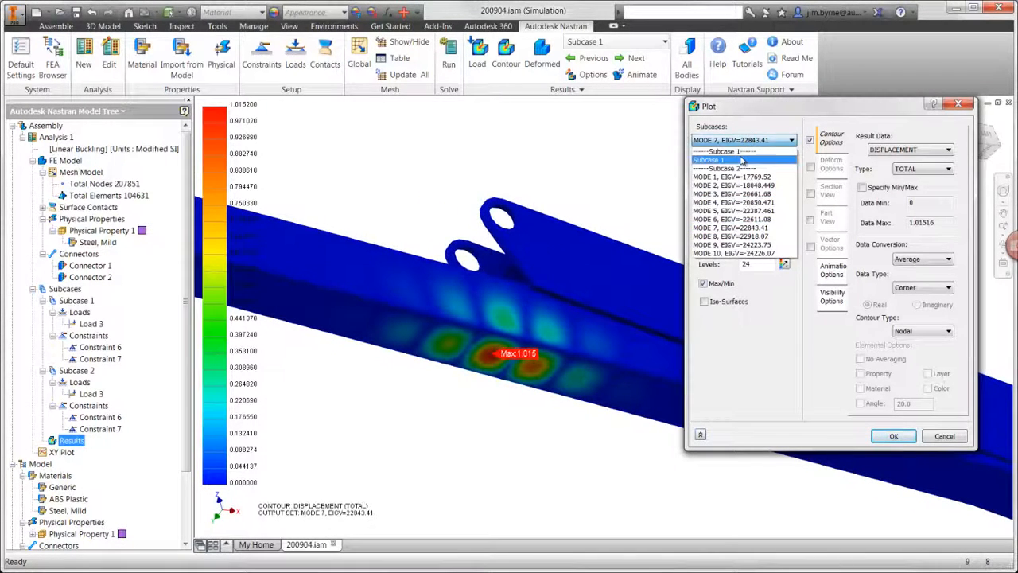
click(740, 160)
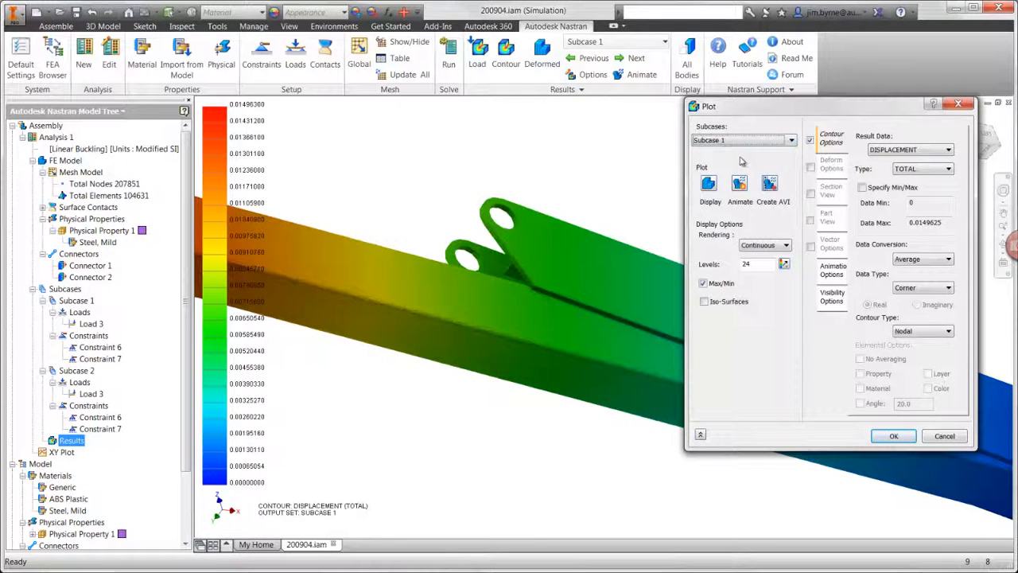
click(891, 155)
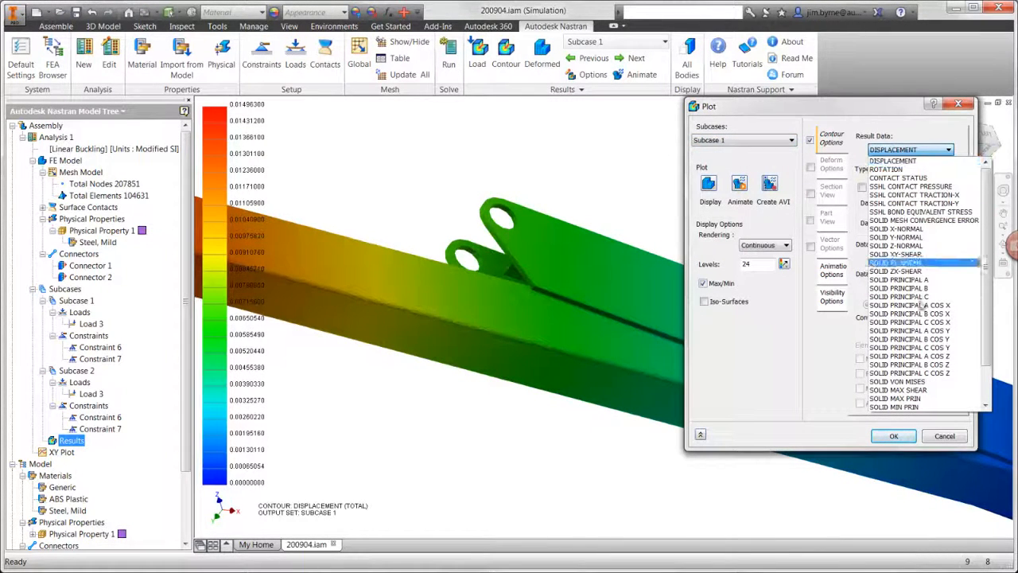
click(912, 381)
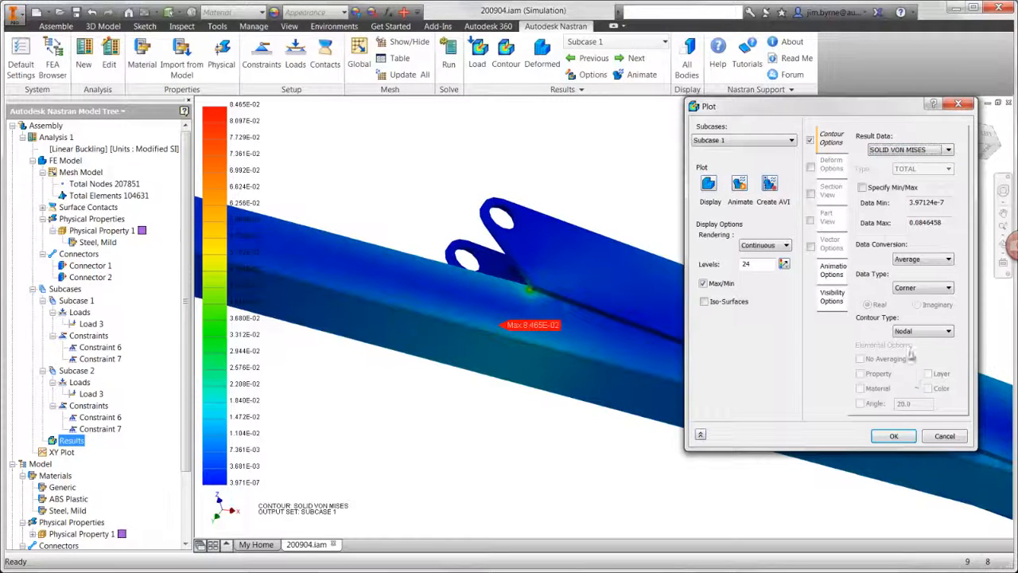
- Specify a contour data maximum of 0.03, redisplay the stress plot without max/min markers, and accept the plot settings
click(863, 187)
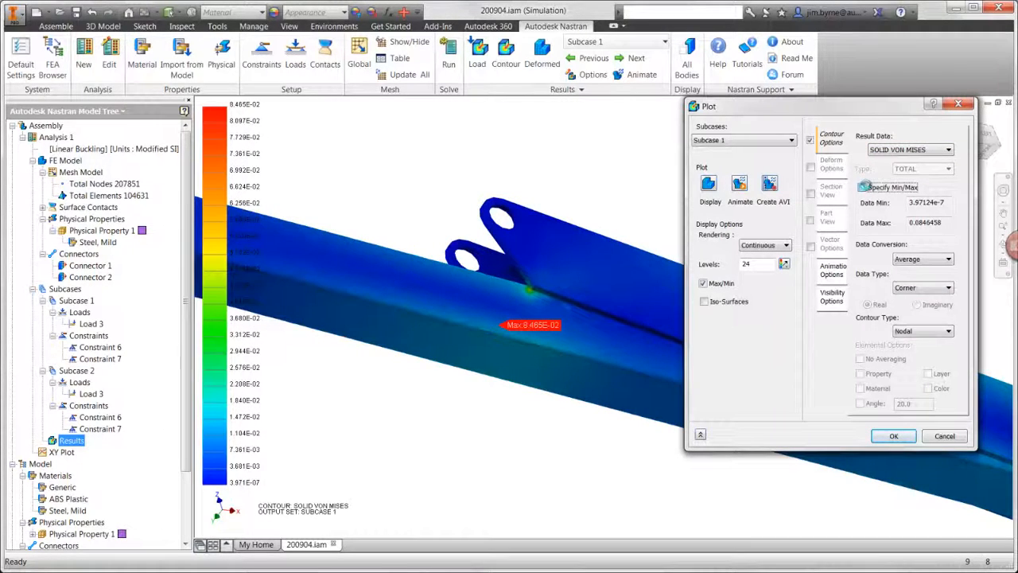
click(863, 187)
drag(939, 222, 921, 220)
text(2)
key(Return)
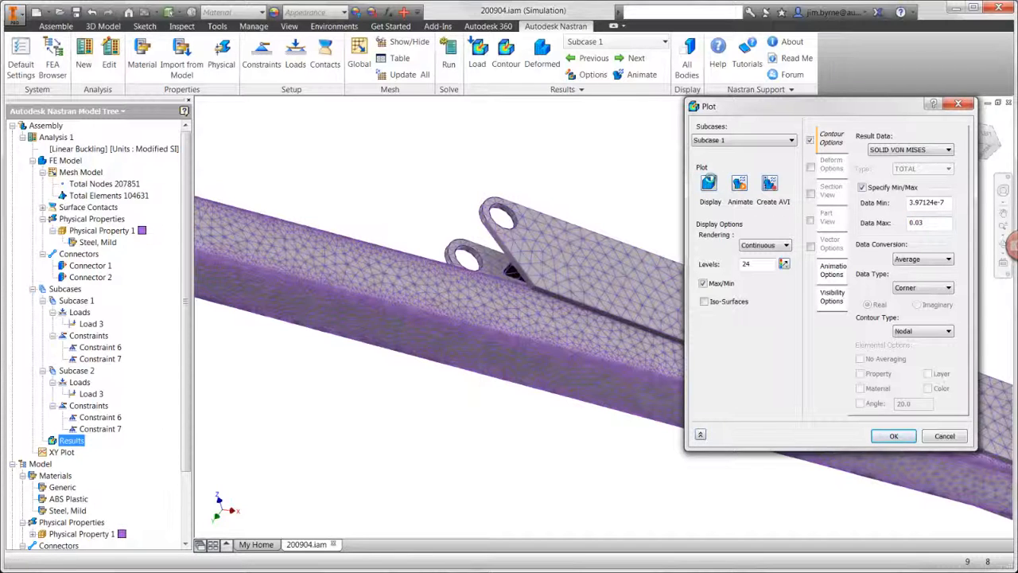
click(710, 183)
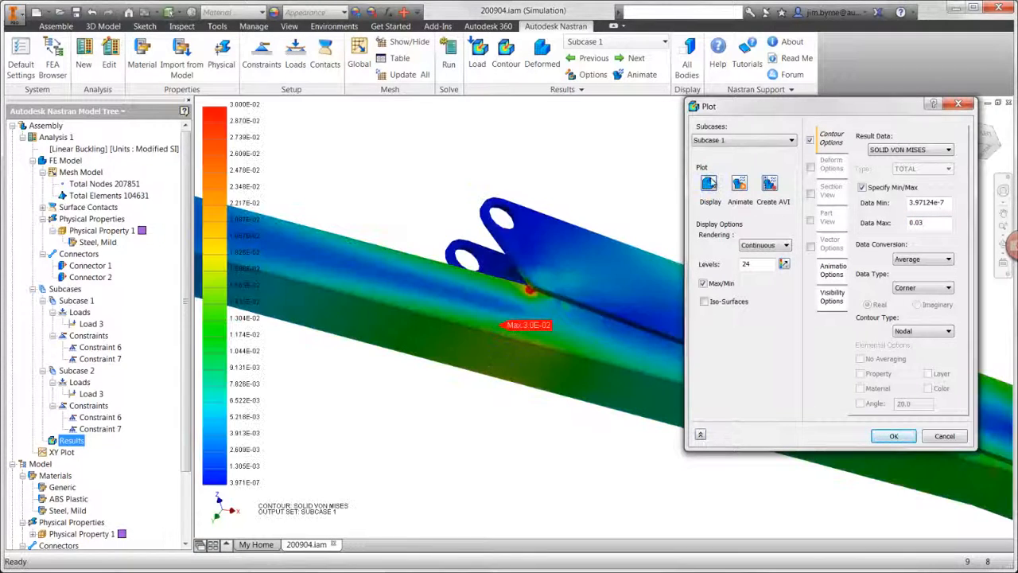
click(704, 284)
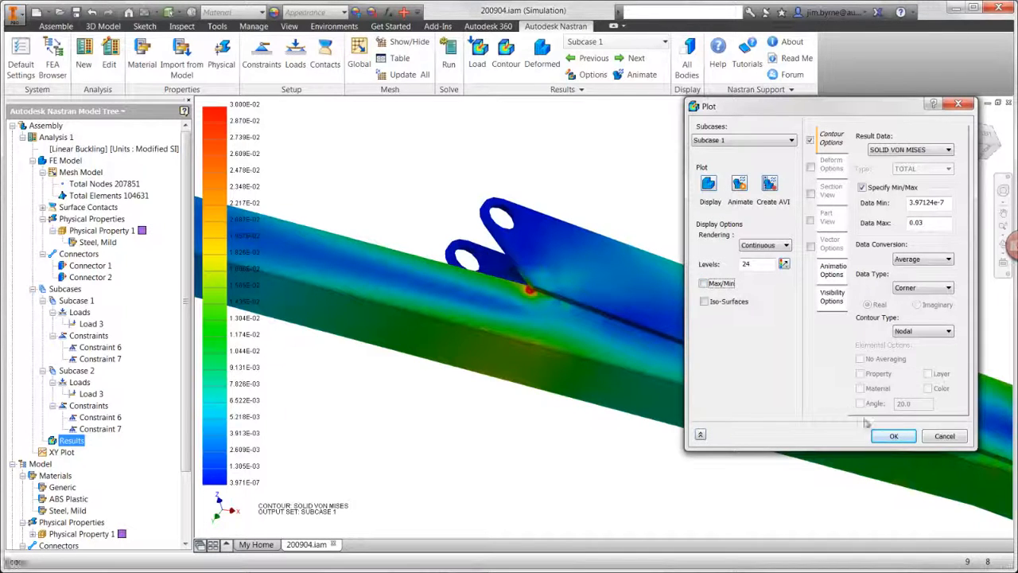
click(881, 437)
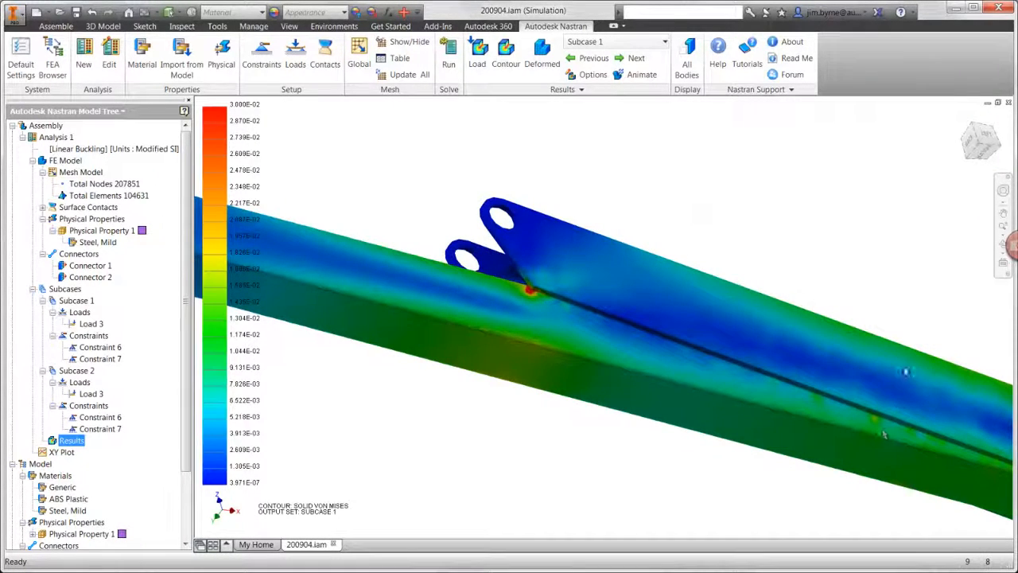
- Return to the home view and activate the Master level of detail to show the full crane assembly with the stress contour
click(963, 119)
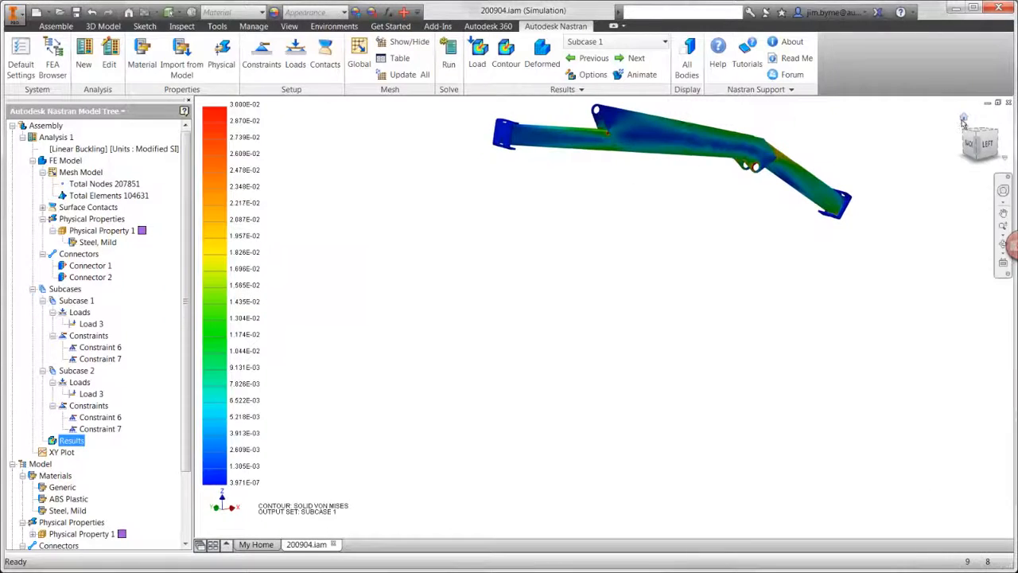
click(54, 61)
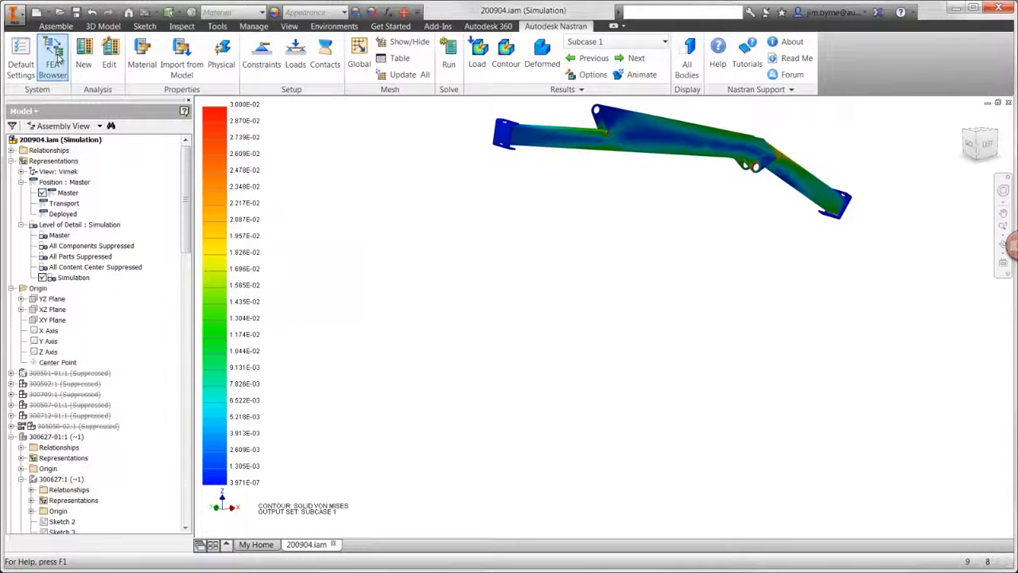
double_click(64, 236)
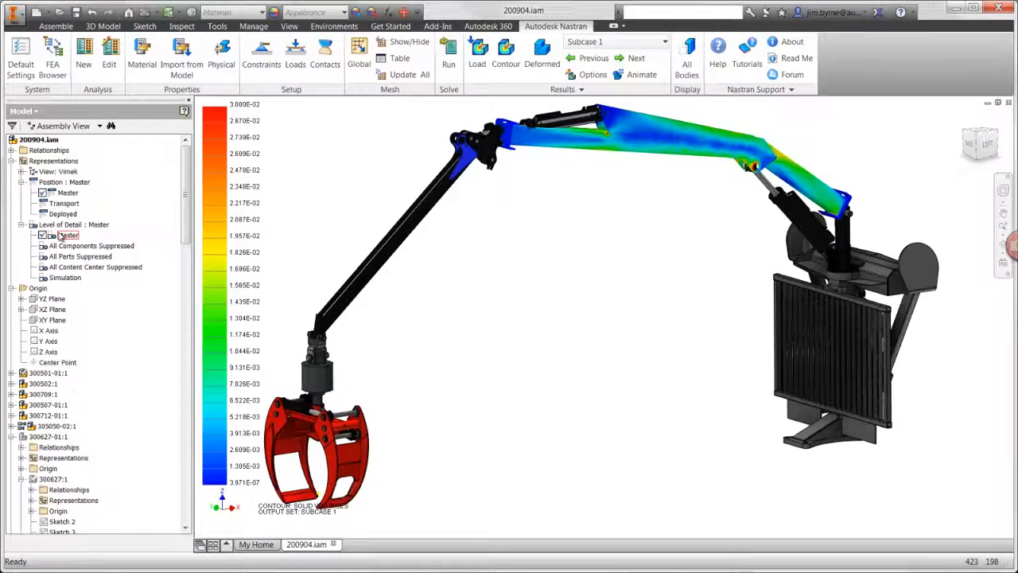